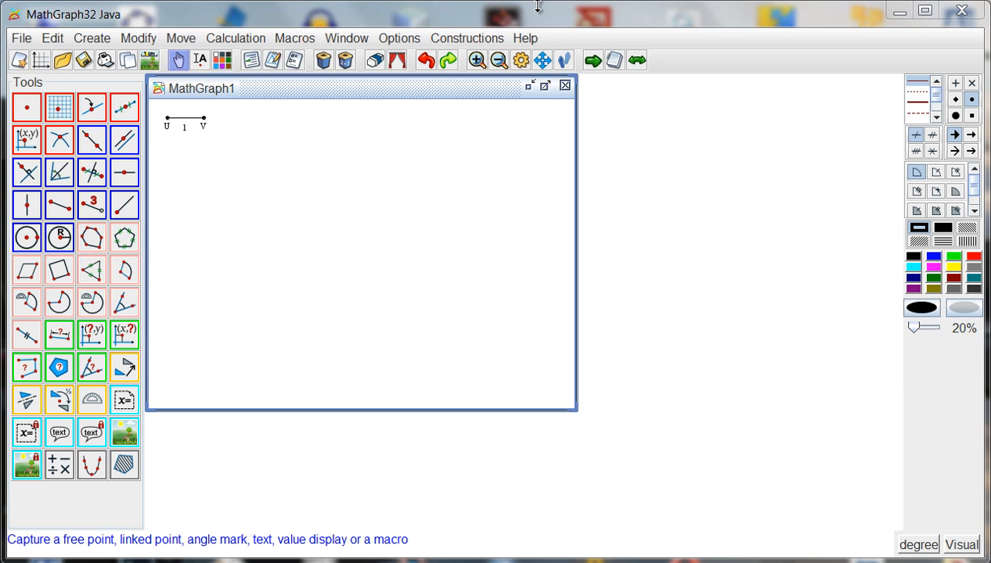
Step: Change the level in the preferences to the one offering the full set of construction tools
left_click(398, 39)
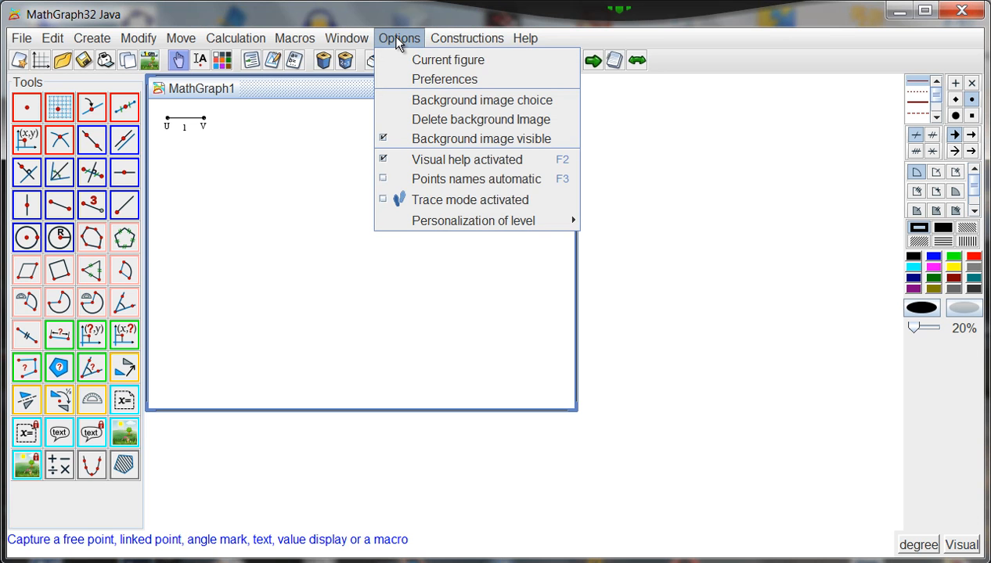
left_click(422, 79)
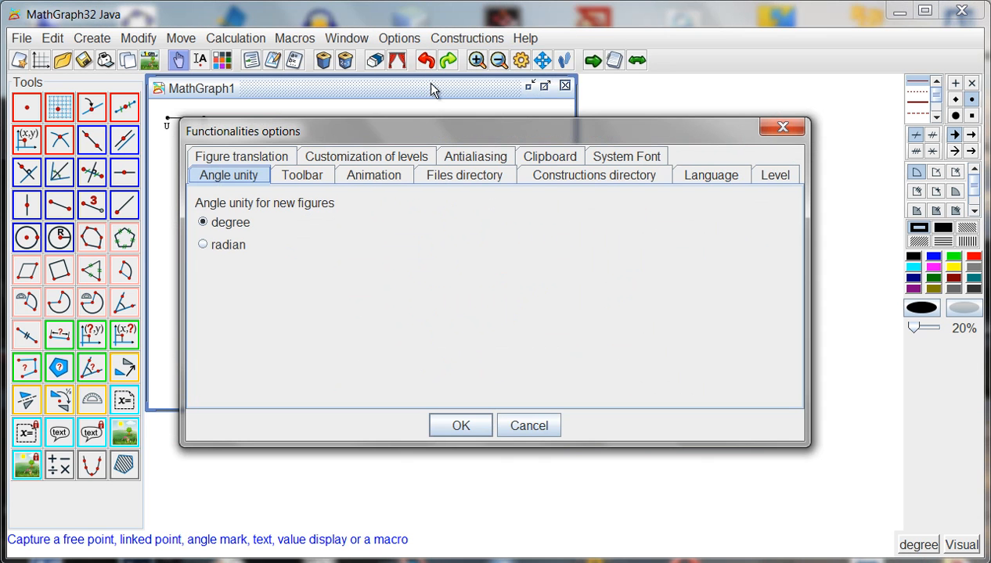
left_click(768, 177)
left_click(212, 272)
left_click(450, 427)
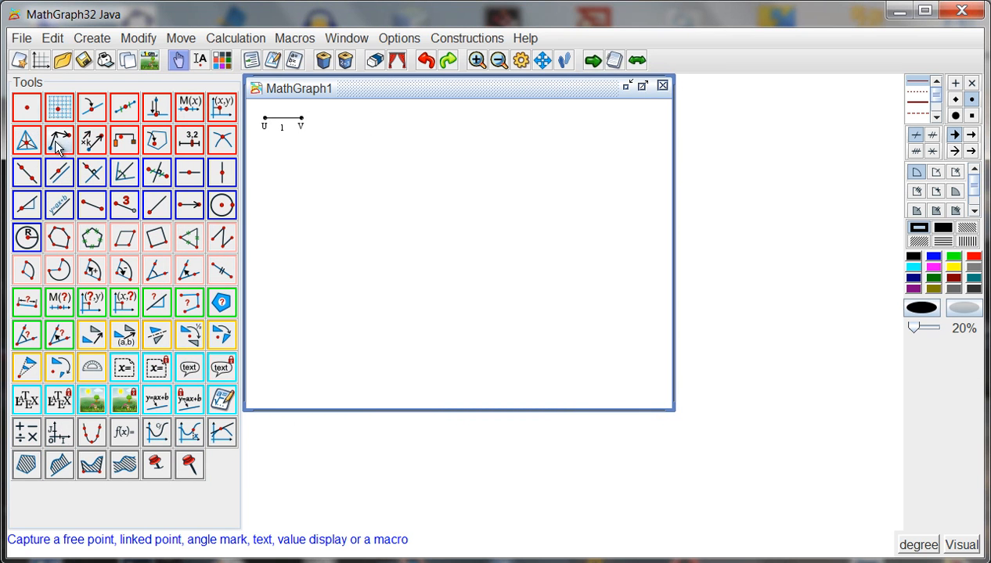
Step: Create three free points in the figure: one at the lower left, one at the upper middle and one at the upper right
left_click(30, 114)
left_click(329, 299)
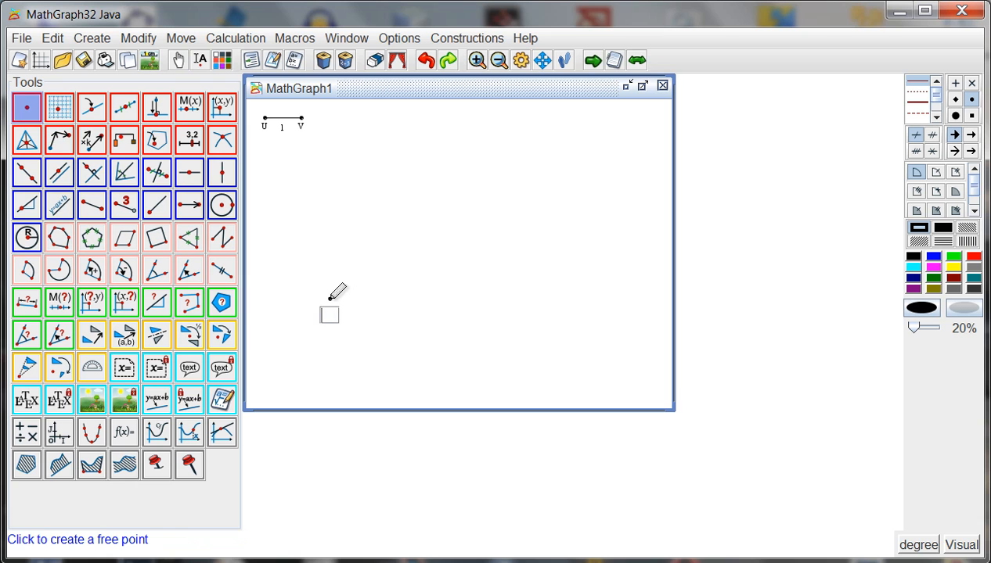
left_click(377, 174)
left_click(535, 189)
Step: Create a variable t with minimum 0, maximum 1, step 0.01 and current value 0.4
left_click(255, 41)
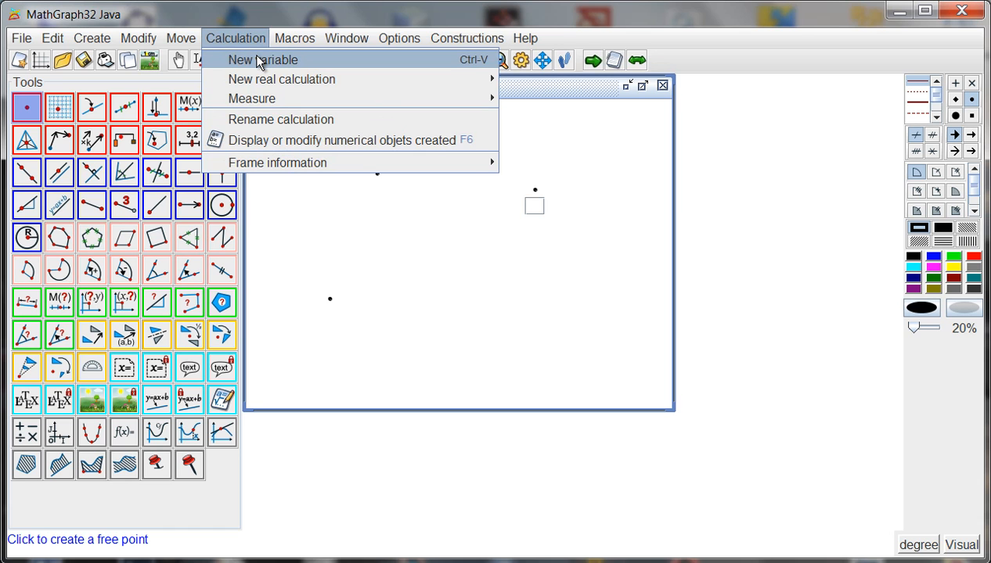
left_click(258, 62)
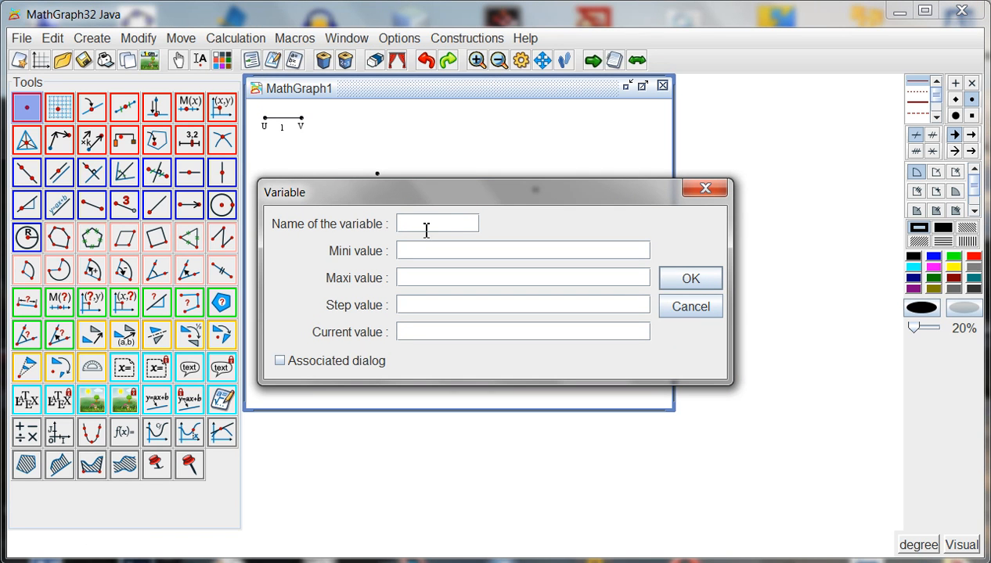
type("t")
left_click(432, 254)
type("0")
left_click(414, 282)
type("1")
left_click(413, 305)
type("0.01")
left_click(419, 340)
type("0.4")
left_click(696, 277)
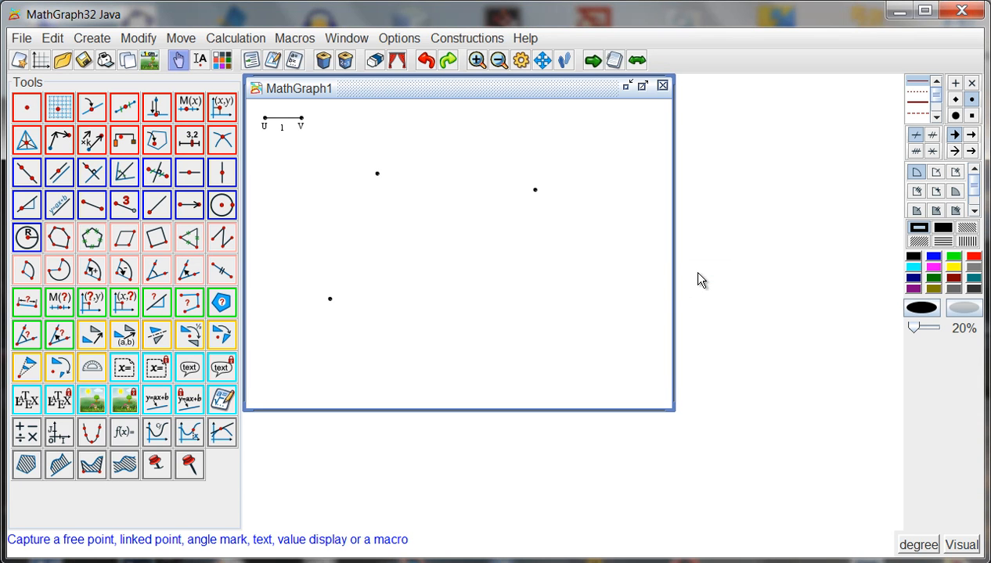
Step: Create the barycenter of the lower-left point with coefficient t and the upper-middle point with coefficient 1-t
left_click(128, 146)
left_click(329, 299)
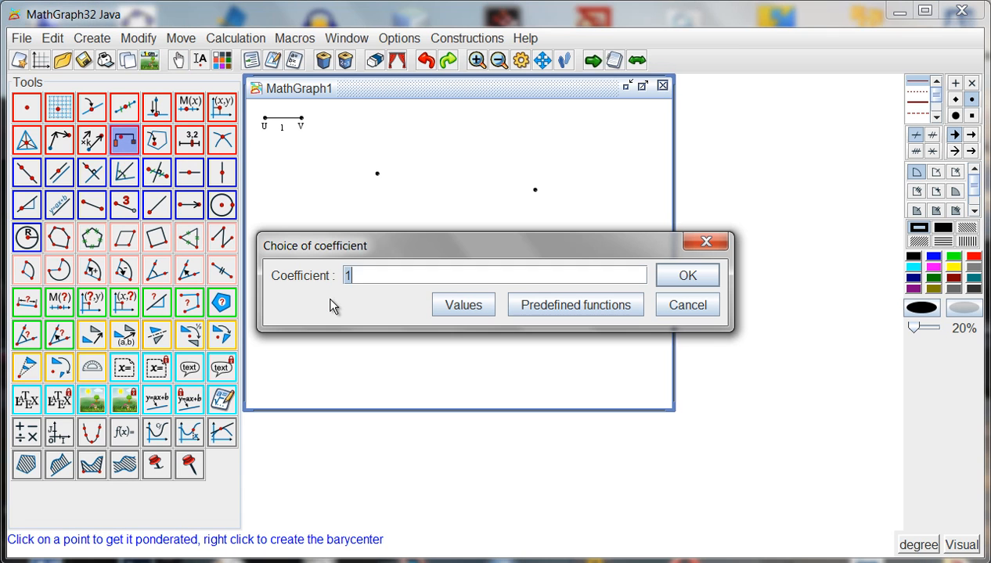
left_click(371, 276)
left_click(687, 278)
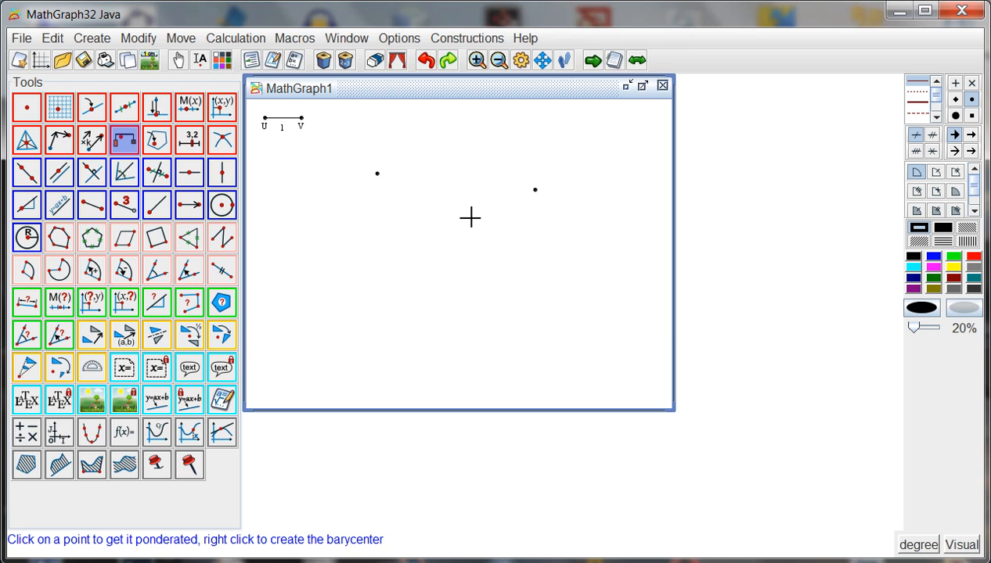
left_click(377, 174)
type("1-t")
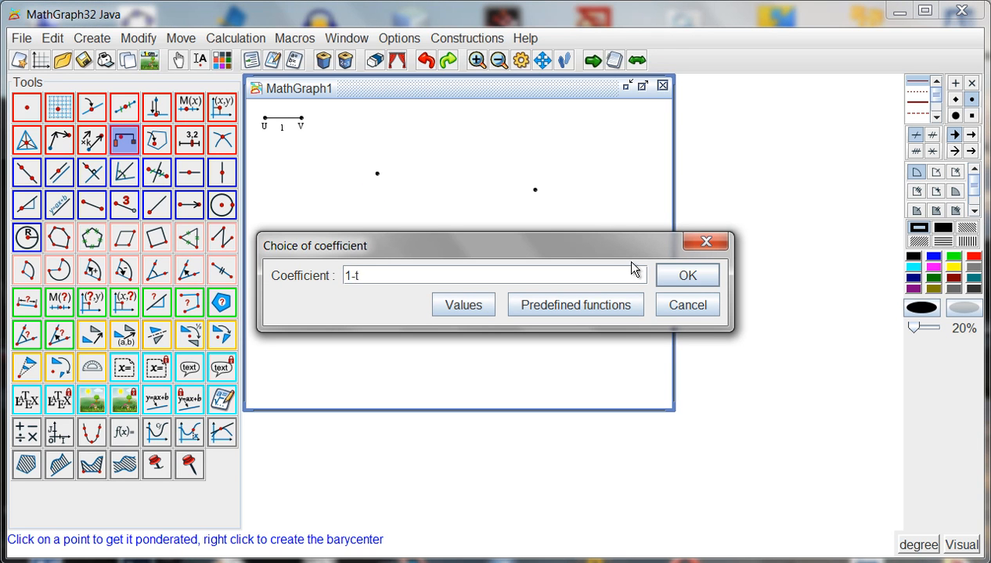
left_click(687, 276)
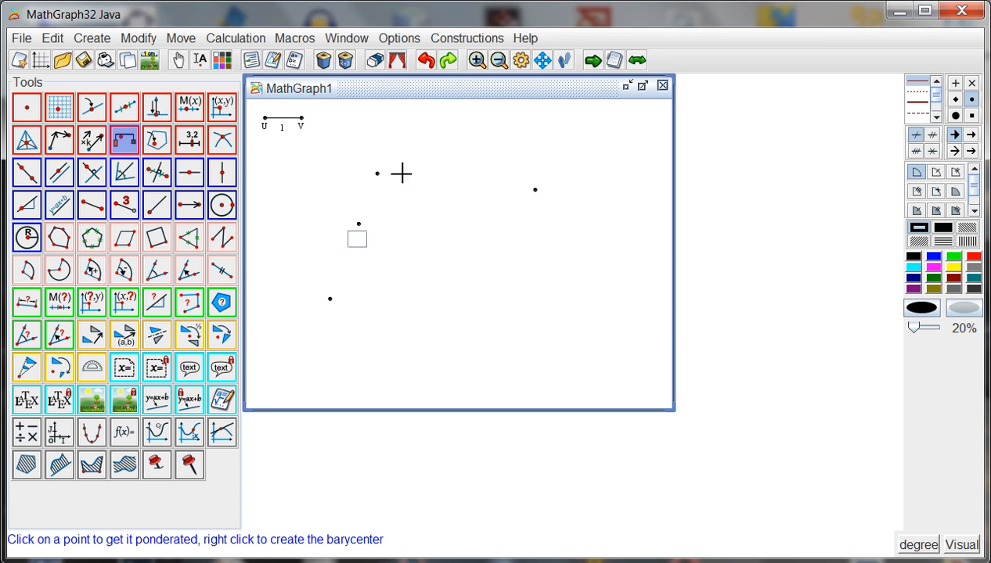
Step: Create the barycenter of the upper-middle point with coefficient t and the upper-right point with coefficient 1-t
left_click(377, 174)
type("t")
key("Return")
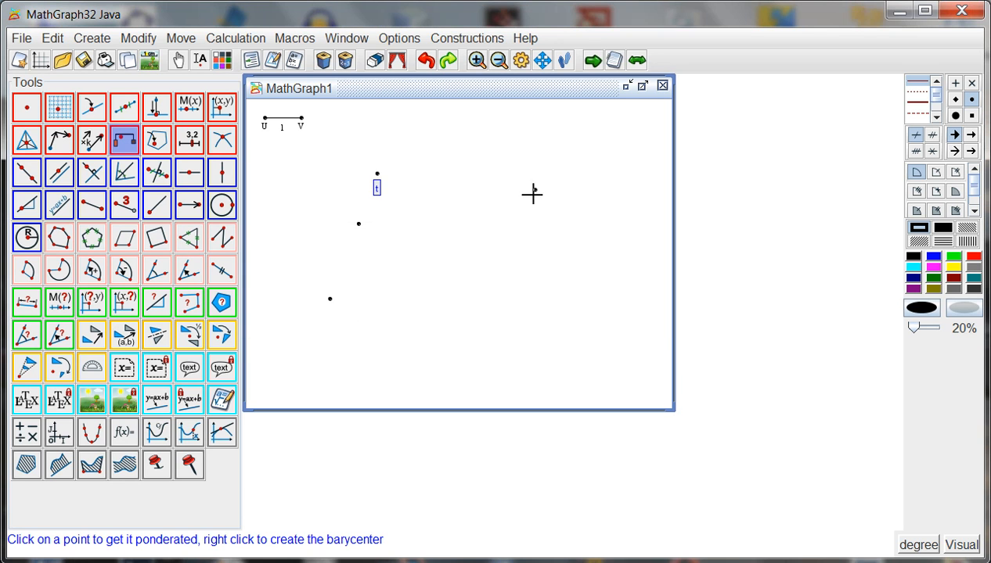
left_click(534, 191)
type("1-t")
key("Return")
right_click(502, 210)
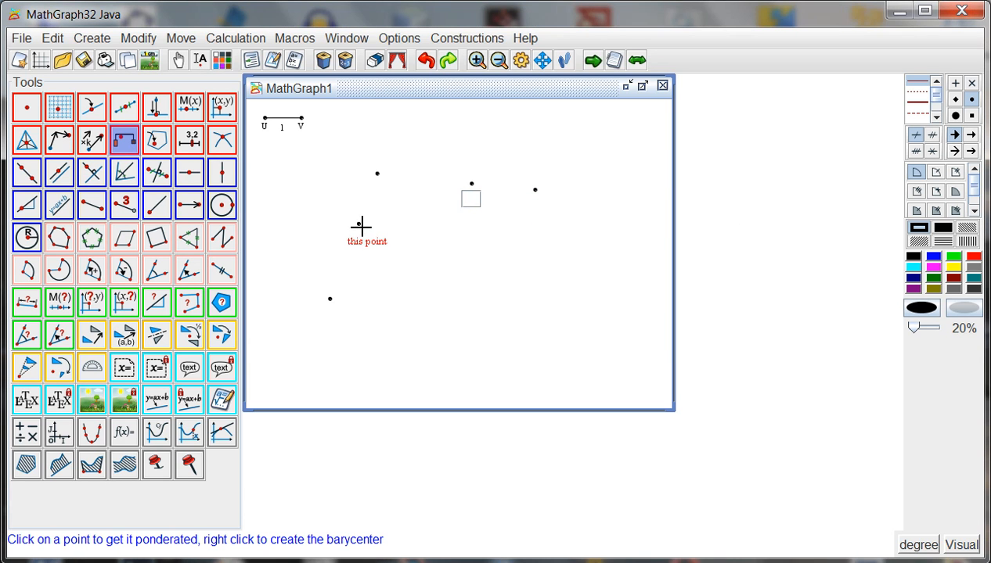
Step: Create the barycenter of the two existing barycenters, weighting the left one t and the right one 1-t
left_click(360, 225)
type("t")
key("Return")
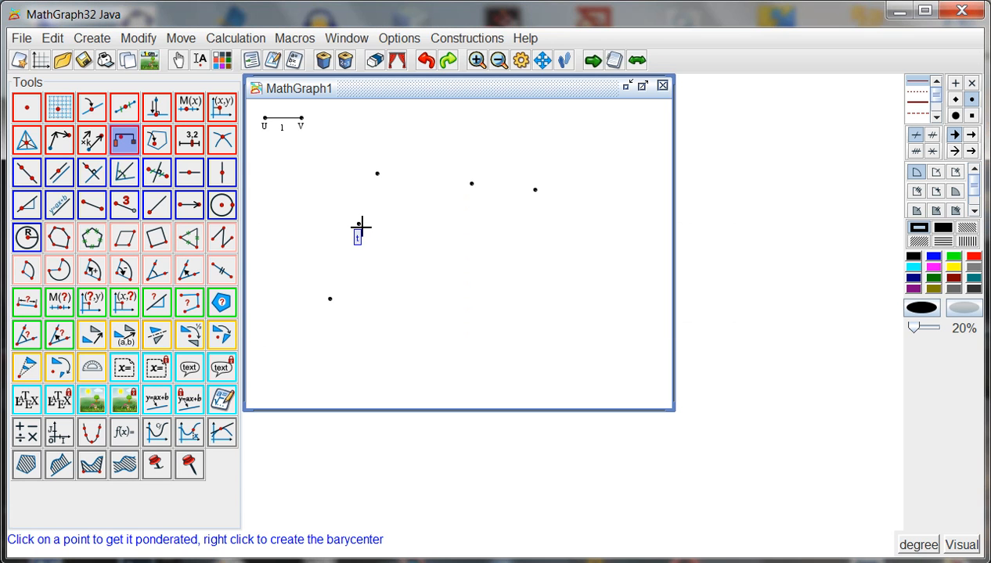
left_click(472, 184)
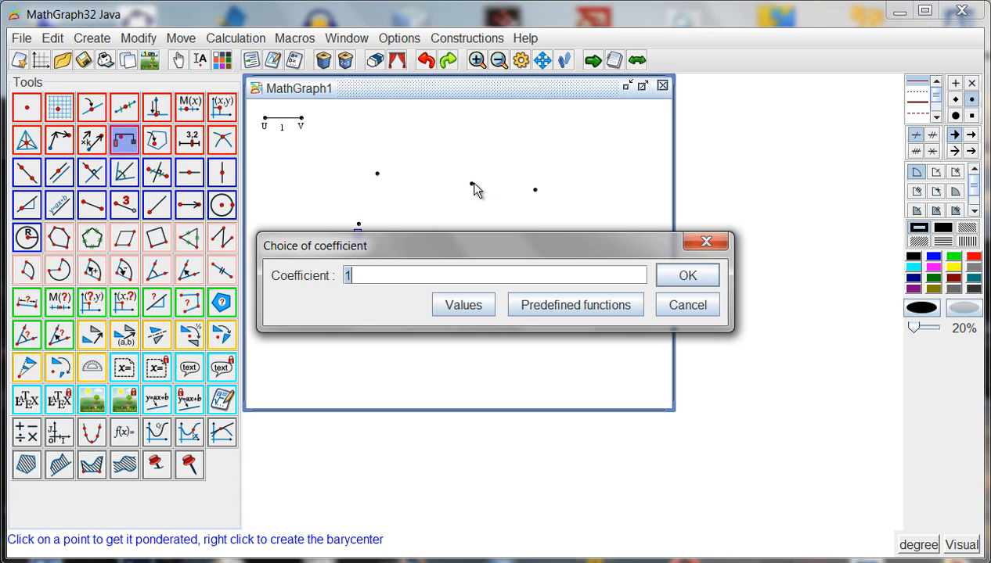
type("-t")
key("Return")
right_click(439, 184)
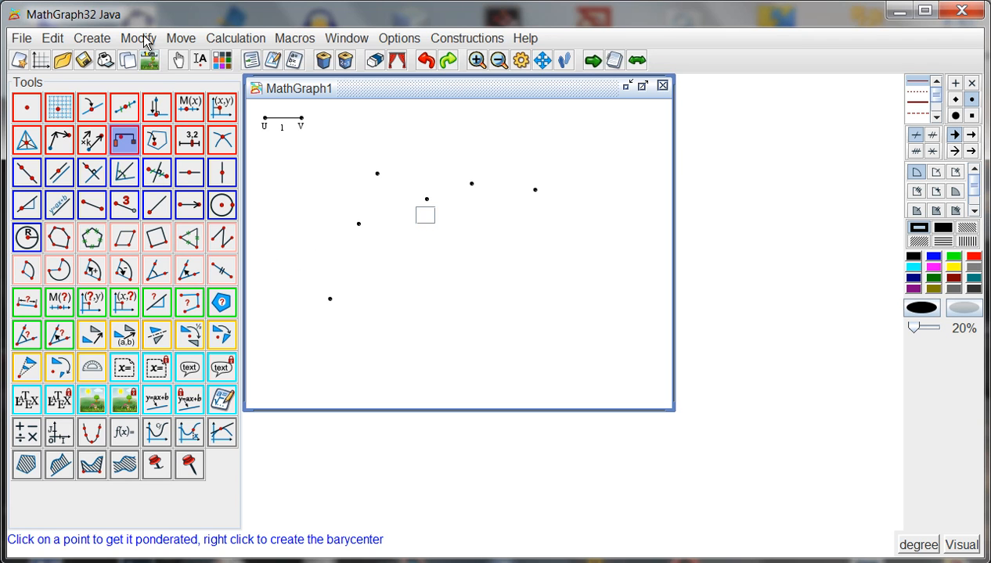
Step: Generate the variable-driven locus of the last barycenter with 250 points, and shift the upper-middle control point slightly up and left
left_click(94, 37)
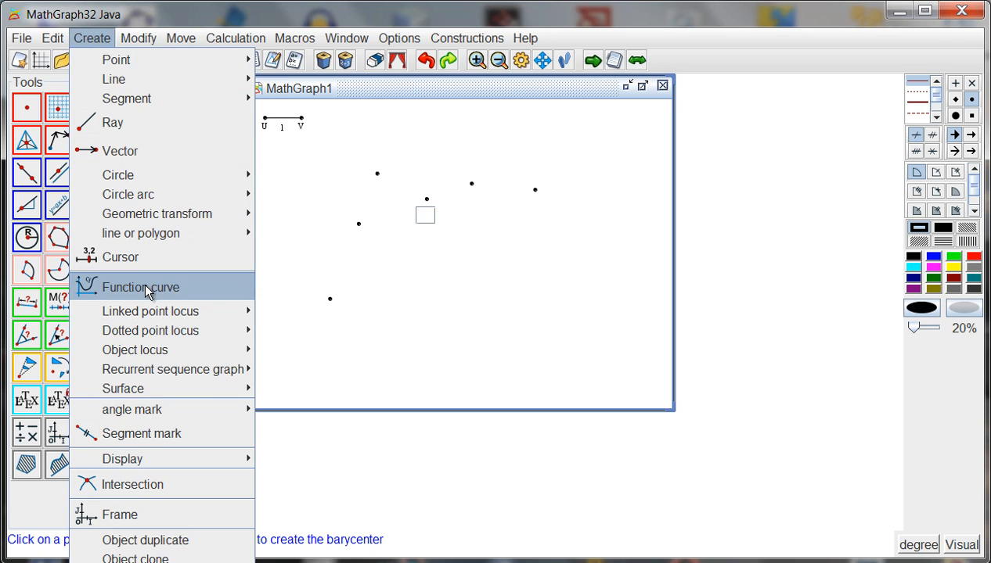
mouse_move(155, 312)
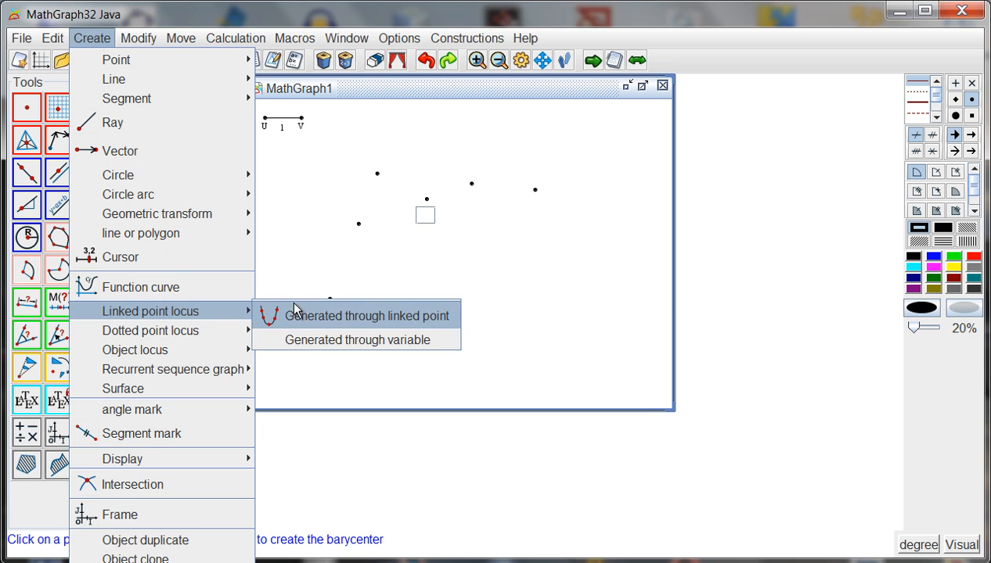
left_click(319, 341)
left_click(611, 165)
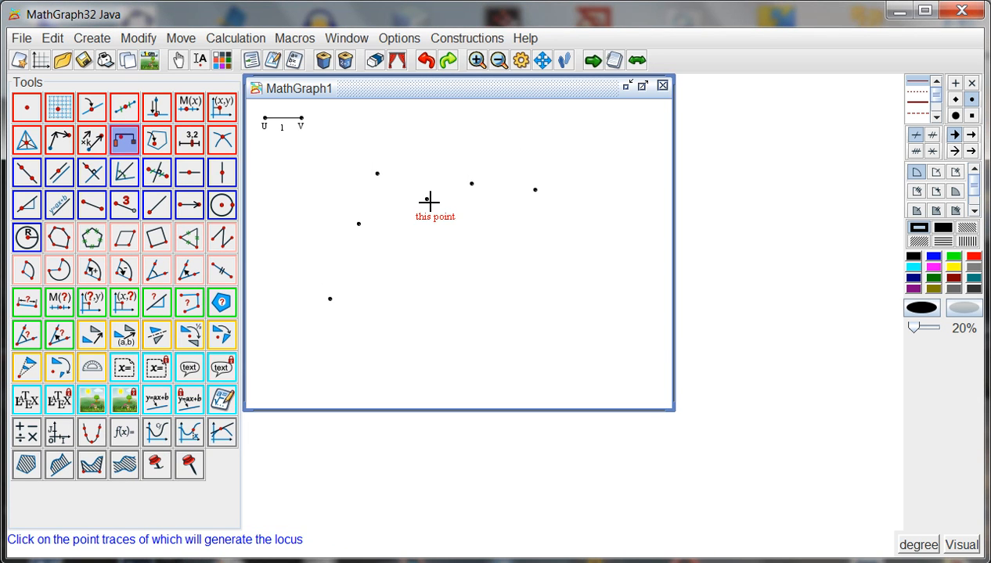
left_click(427, 200)
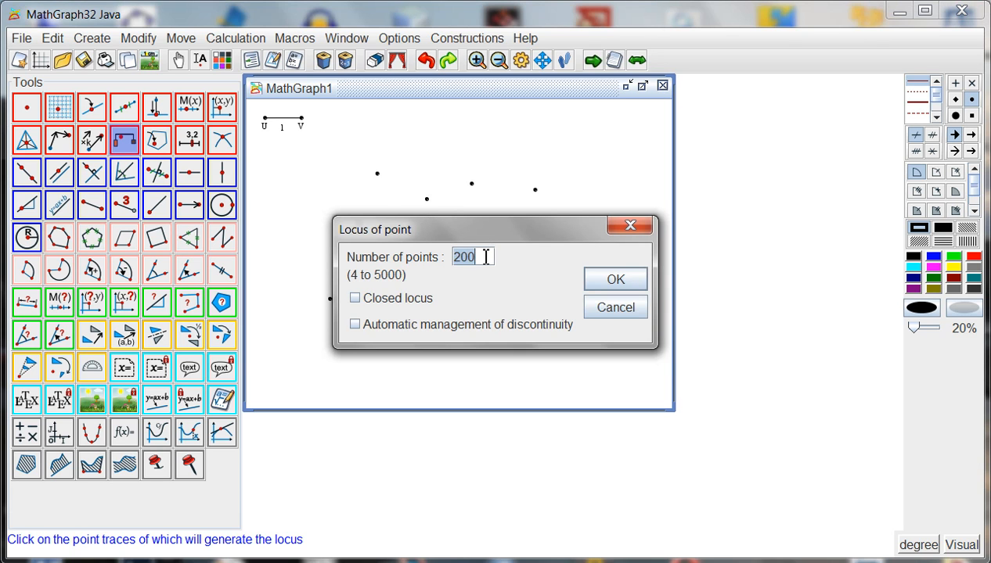
type("250")
left_click(612, 280)
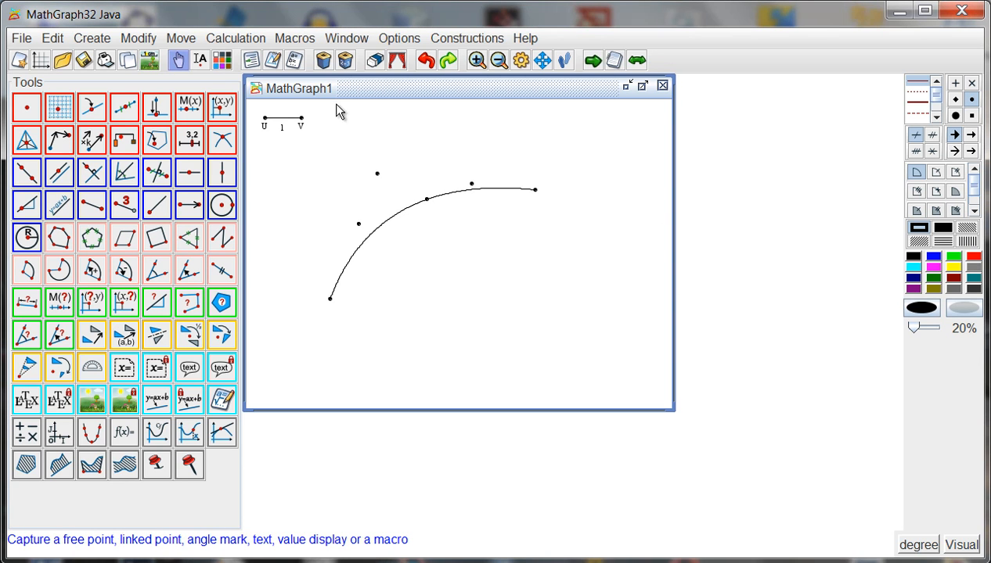
left_click_drag(380, 182, 365, 168)
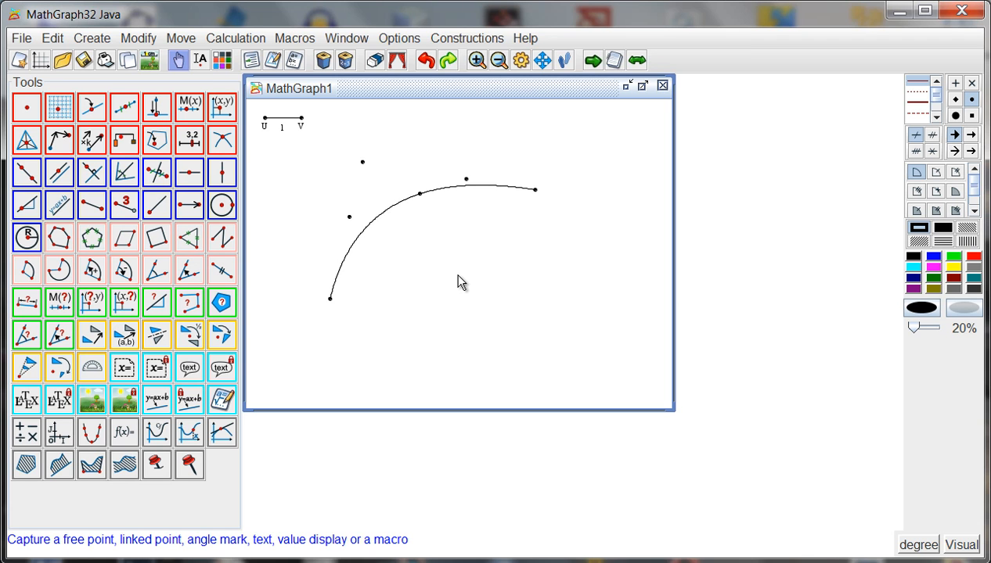
Step: Choose the three free points as the construction's graphical source objects, in the order starting point, control point, end point
left_click(464, 39)
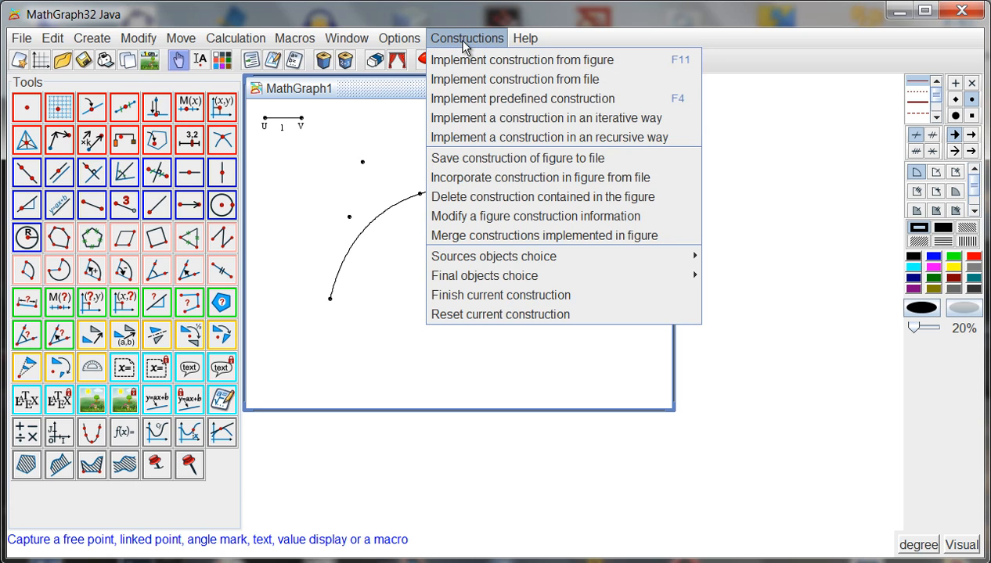
mouse_move(639, 258)
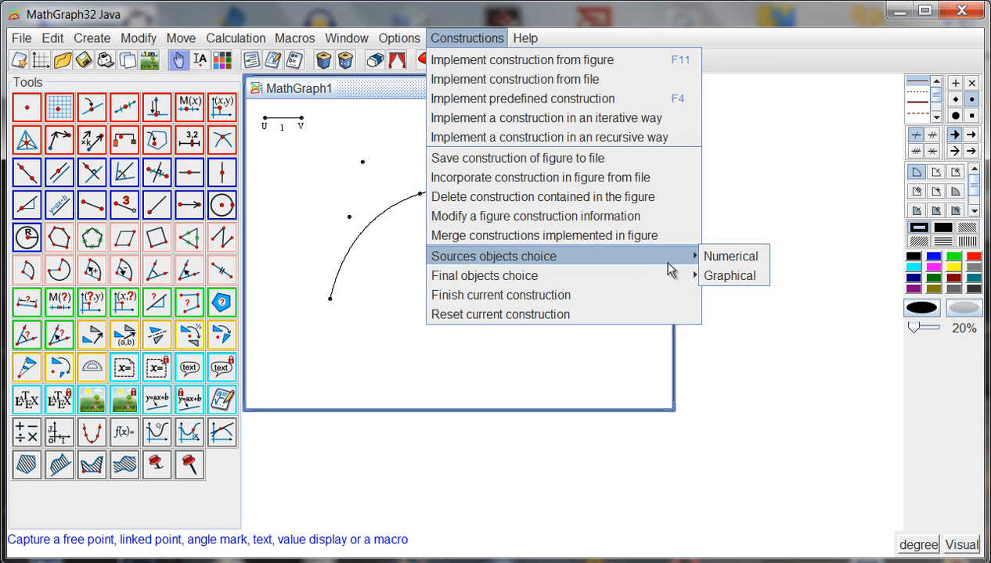
left_click(726, 274)
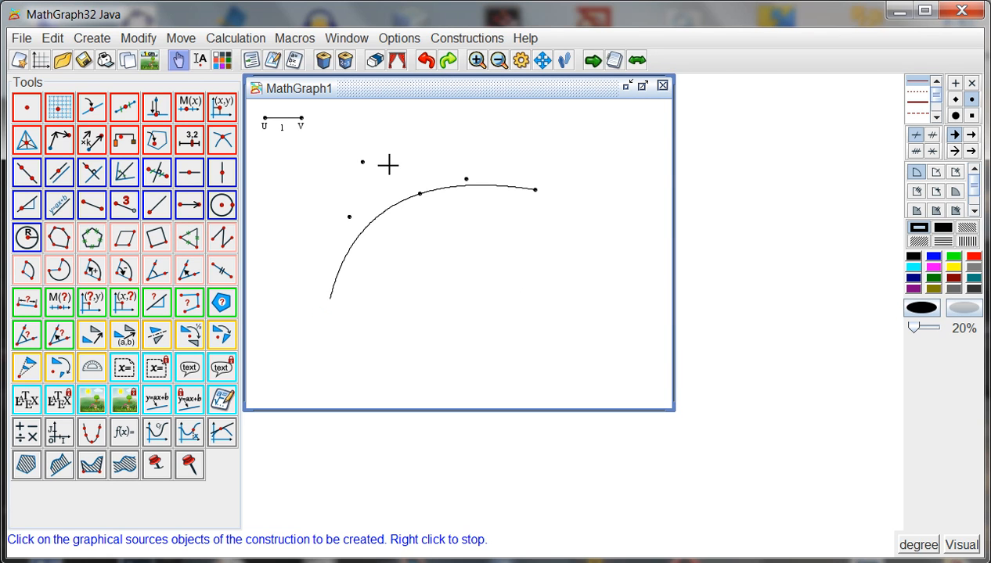
left_click(362, 164)
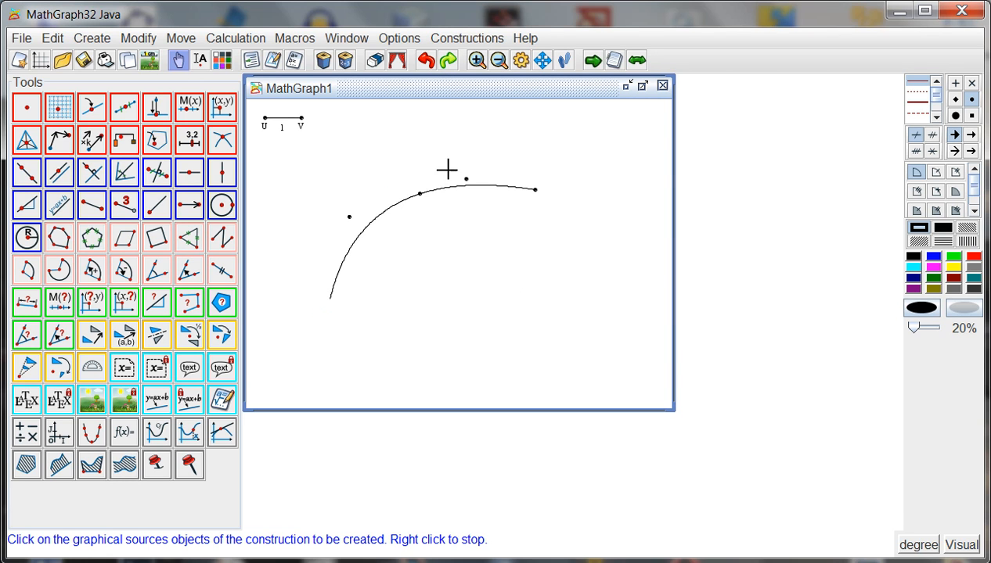
left_click(535, 190)
Step: Choose the point locus curve as the final graphical object of the construction
left_click(454, 39)
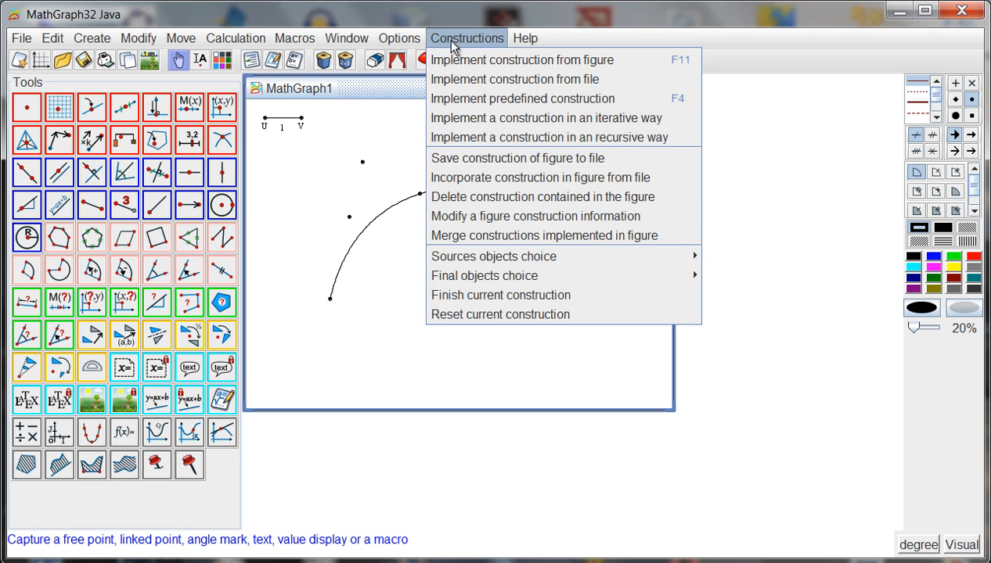
mouse_move(593, 284)
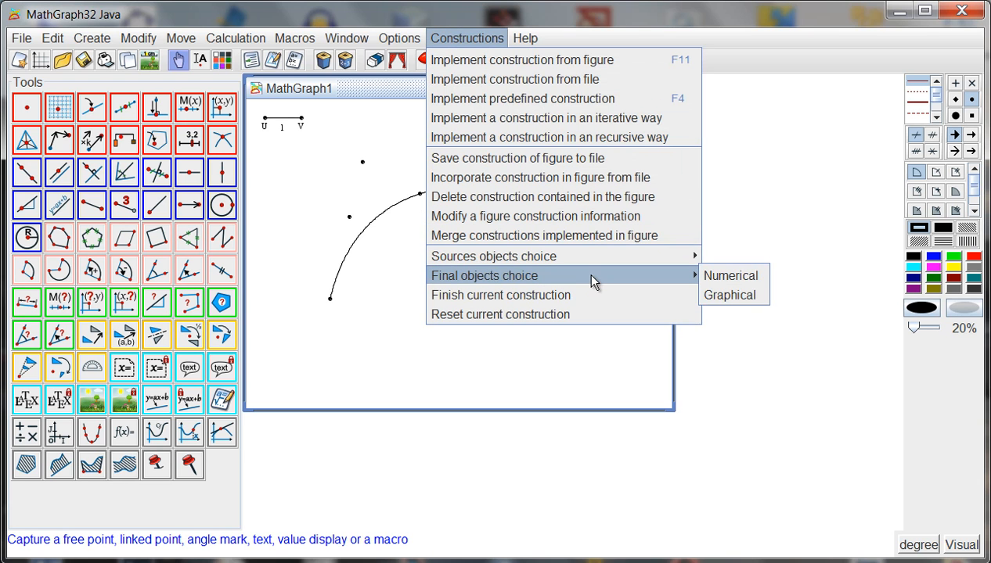
left_click(728, 296)
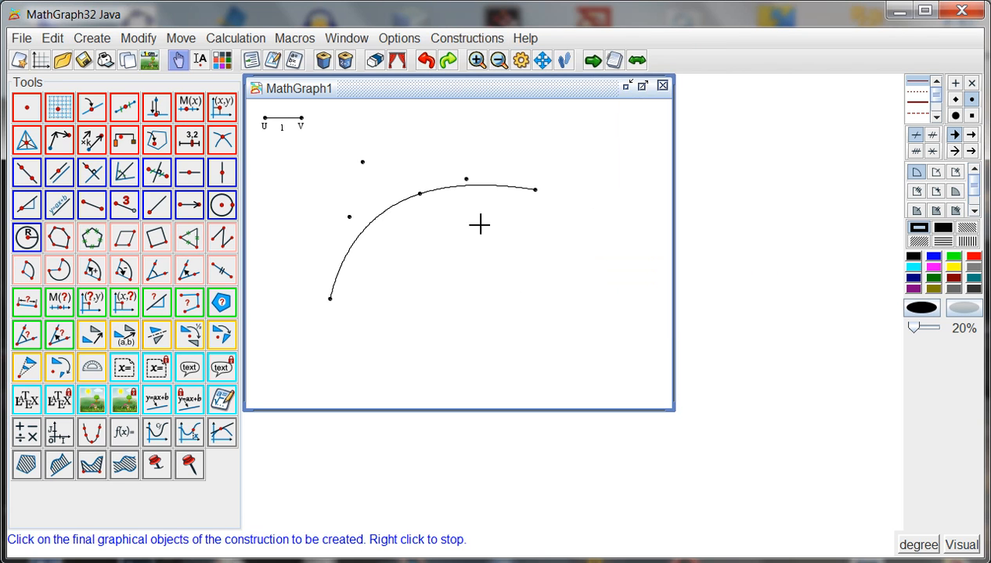
left_click(389, 210)
right_click(422, 228)
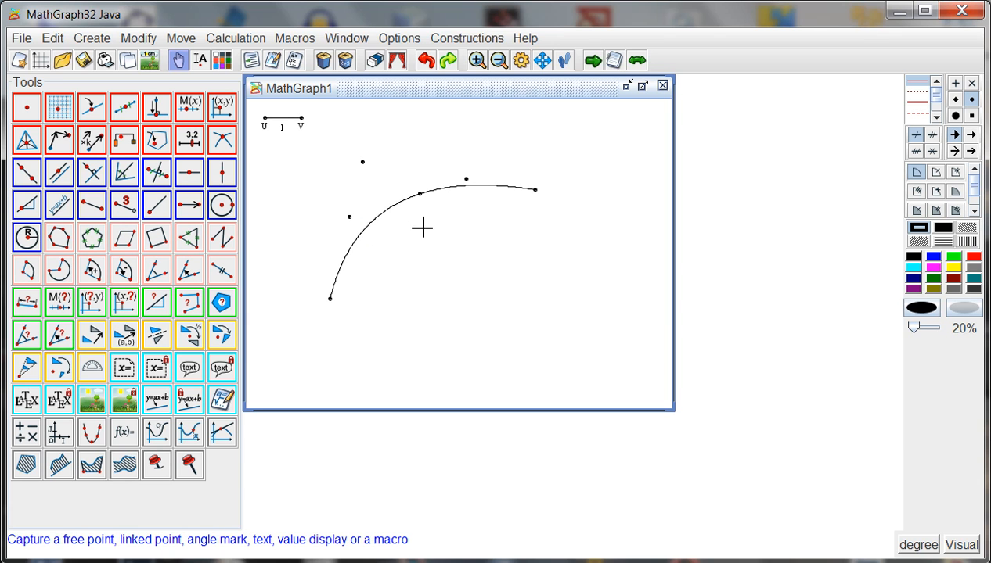
Step: Finish the current construction and name it "Bezier curve"
left_click(467, 39)
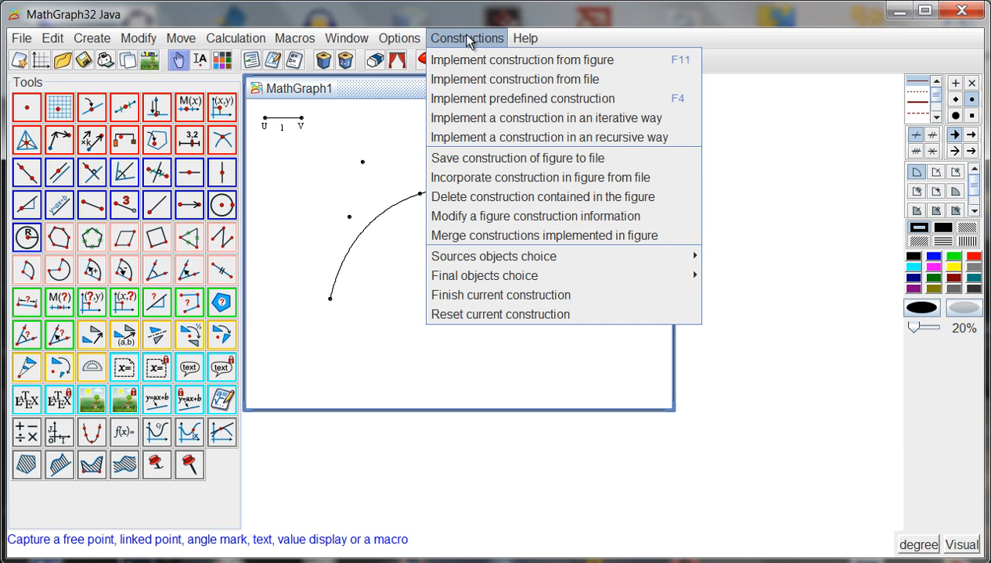
left_click(529, 299)
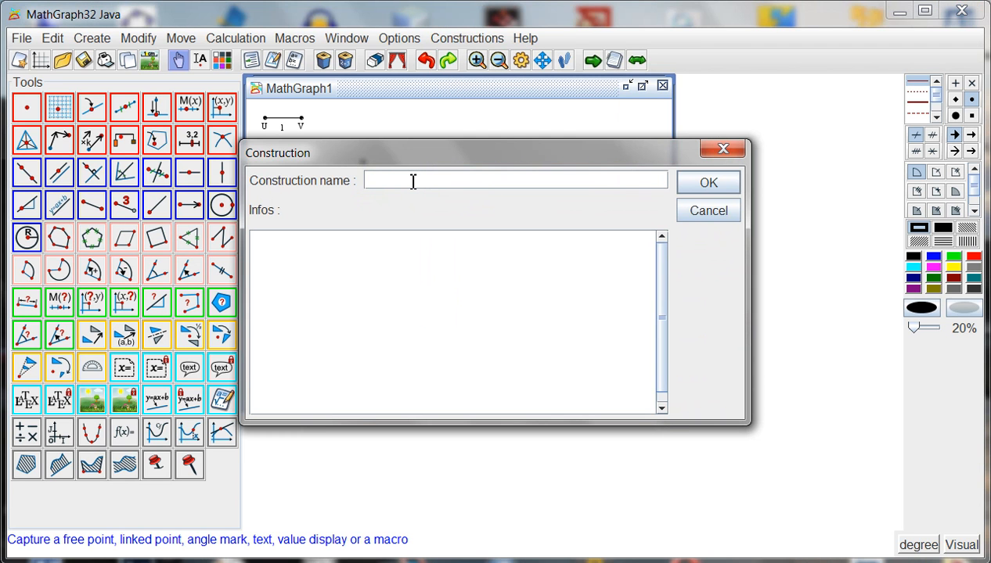
type("Beeiz")
key("BackSpace")
key("BackSpace")
key("BackSpace")
key("BackSpace")
type("ezier curve")
Step: Describe the construction's source objects as "#1:The starting point", "#2:The control point" and "#3:The ending point" on separate lines, and validate the construction
left_click(363, 239)
type("#1:The start")
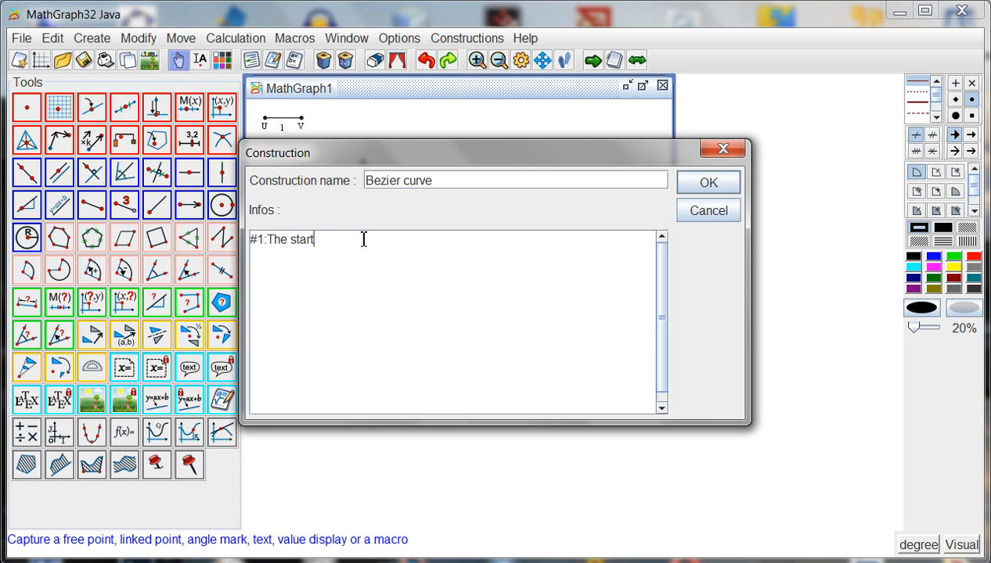
type("ing point")
key("Return")
type("#")
type("2:The co")
type("ntrol poin")
type("t ")
type("#3")
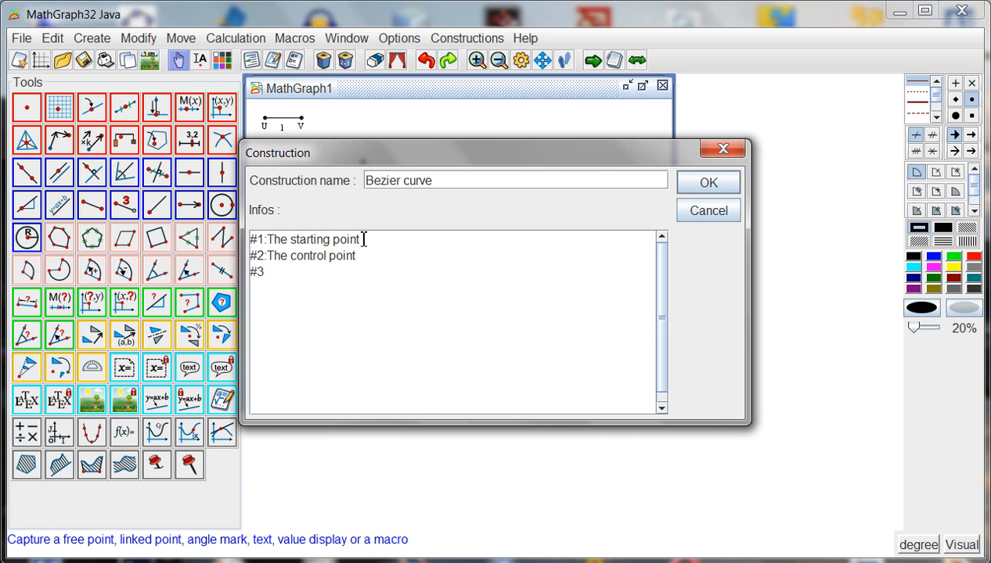
type(":The ending p")
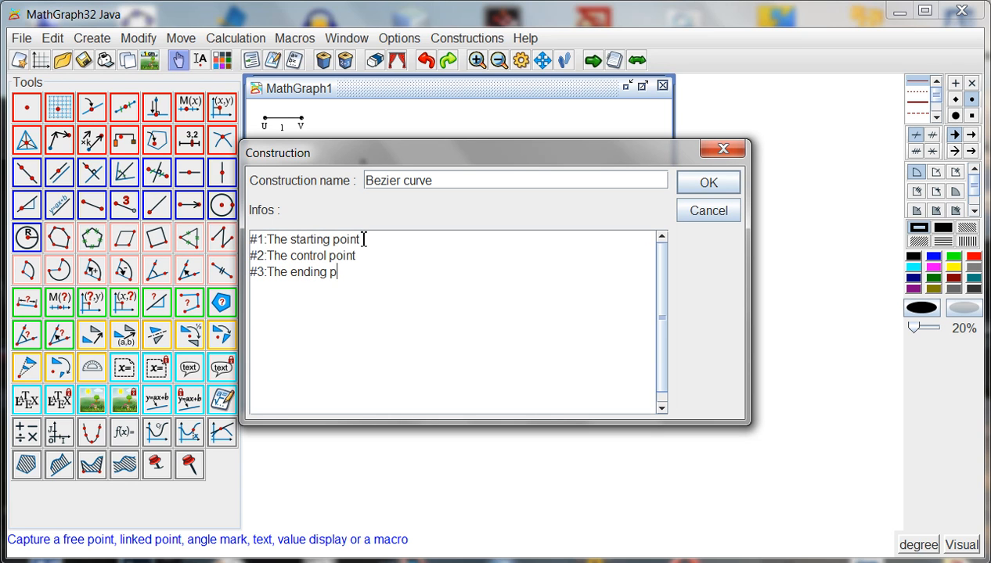
type("oint")
left_click(707, 184)
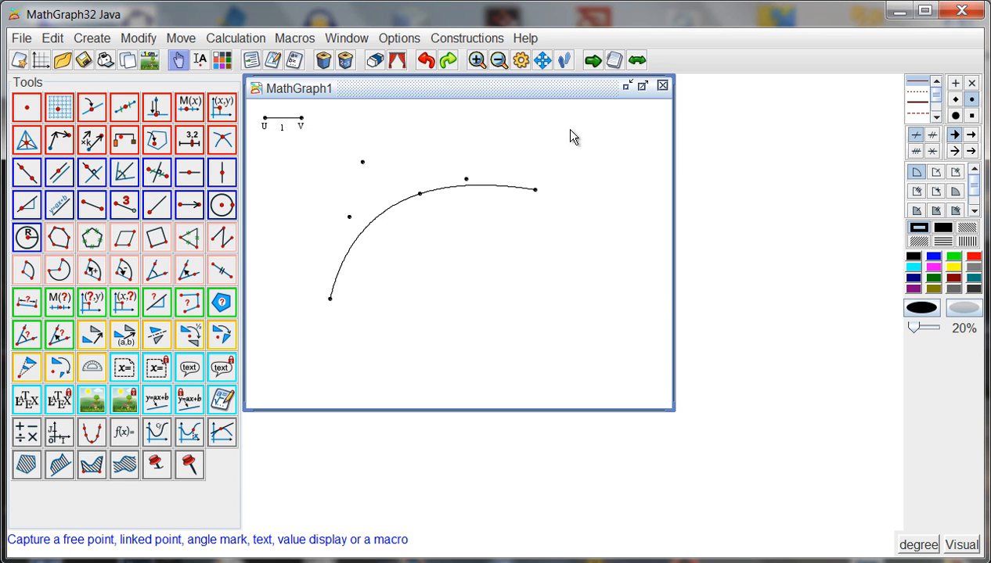
Step: Check the default directory for constructions in the preferences
left_click(391, 38)
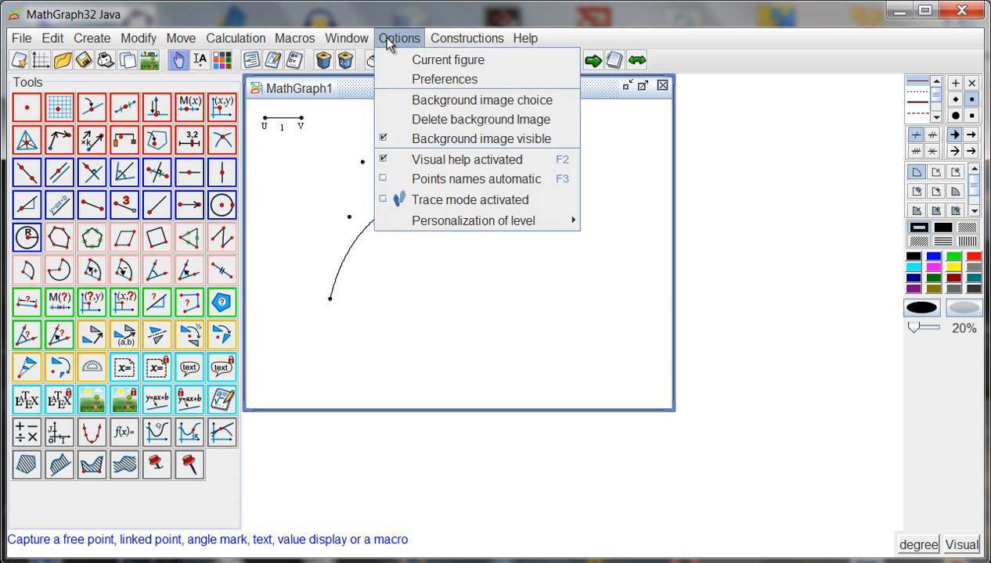
left_click(443, 81)
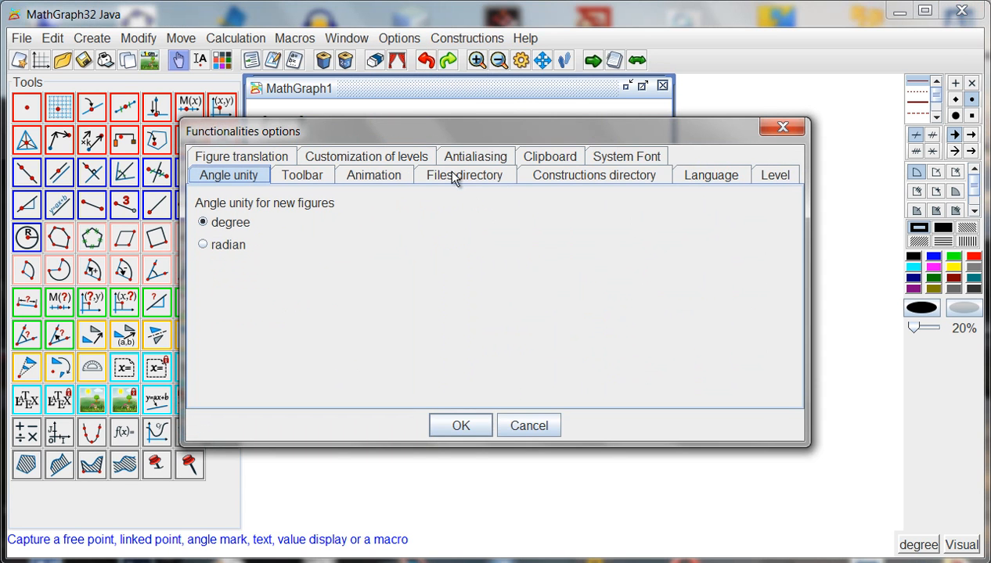
left_click(553, 179)
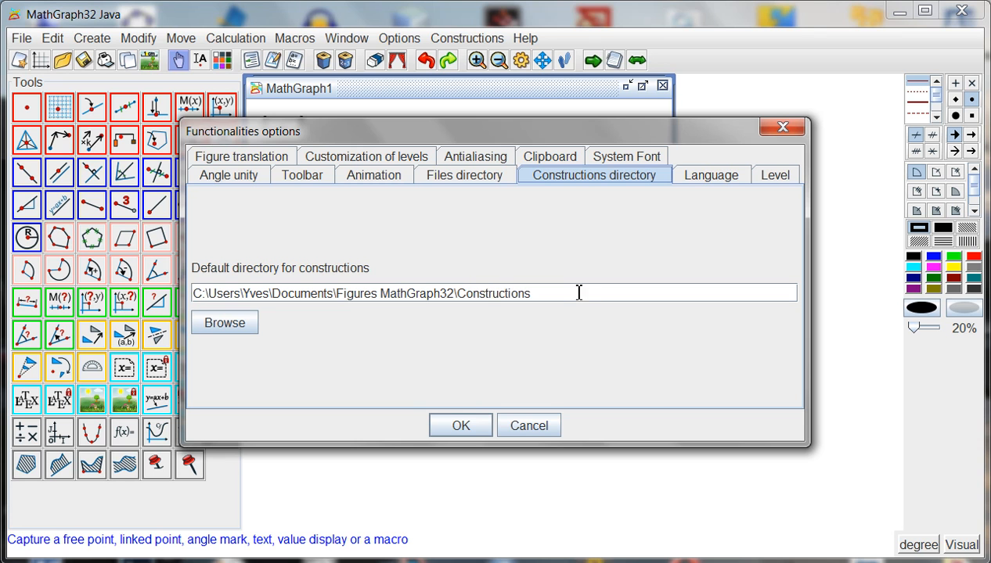
left_click(461, 425)
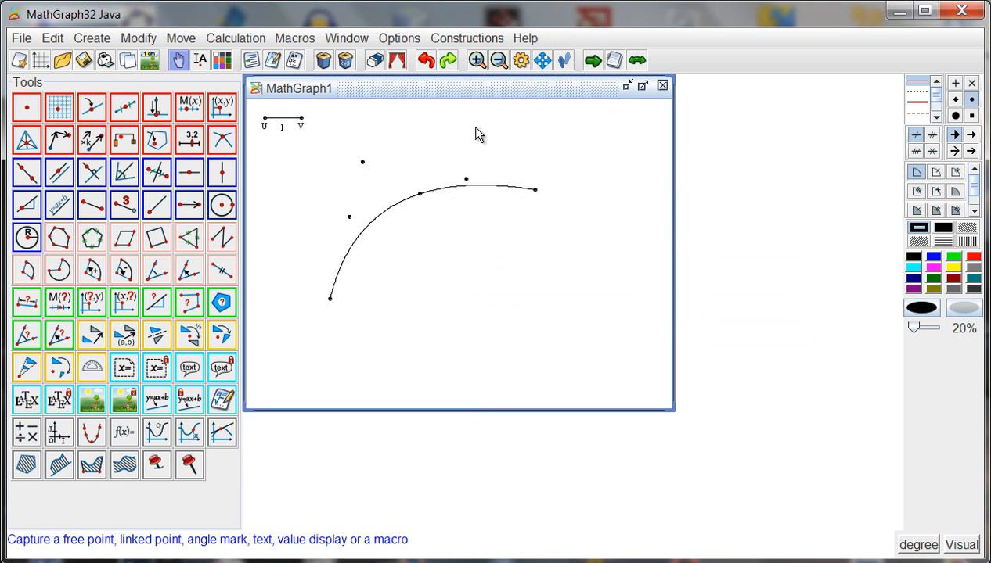
Step: Save the figure's Bezier curve construction to the file "Bezier curve.mgc" in the Constructions folder
left_click(456, 41)
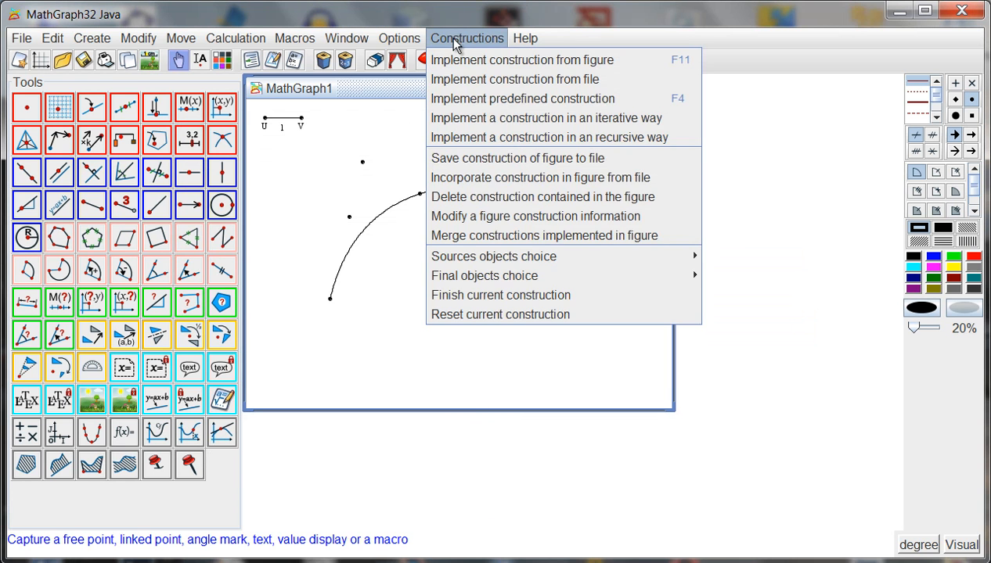
left_click(479, 159)
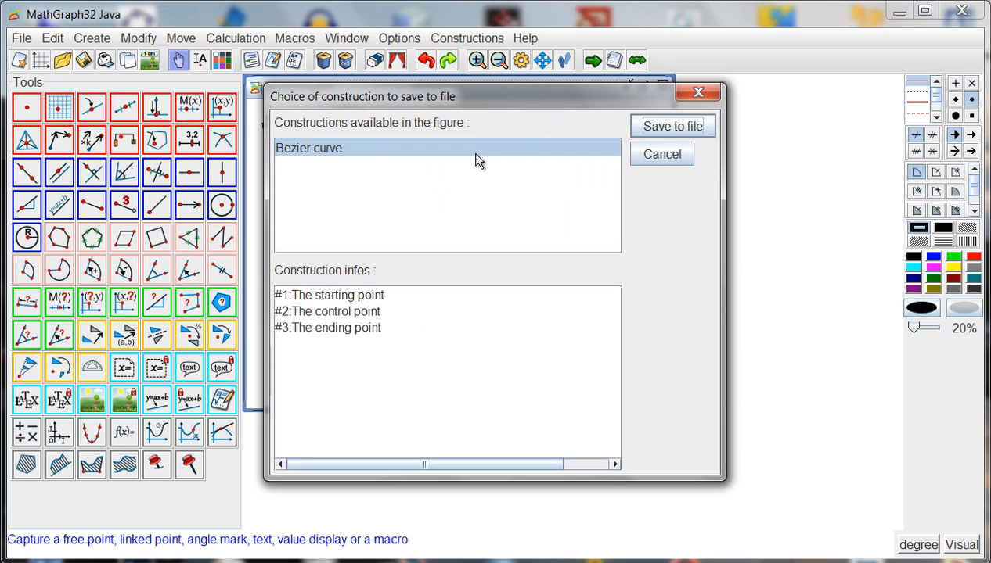
left_click(653, 126)
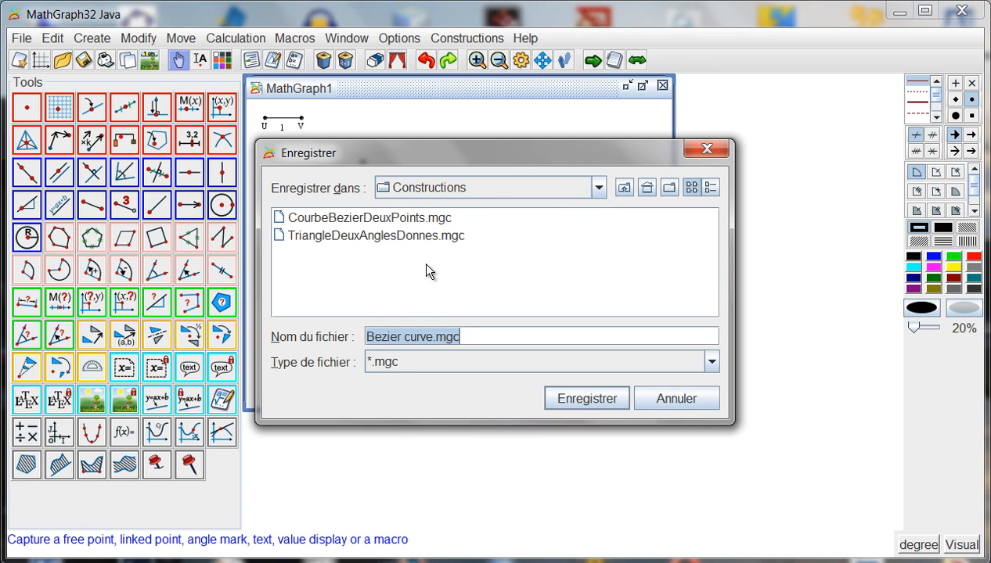
left_click(579, 399)
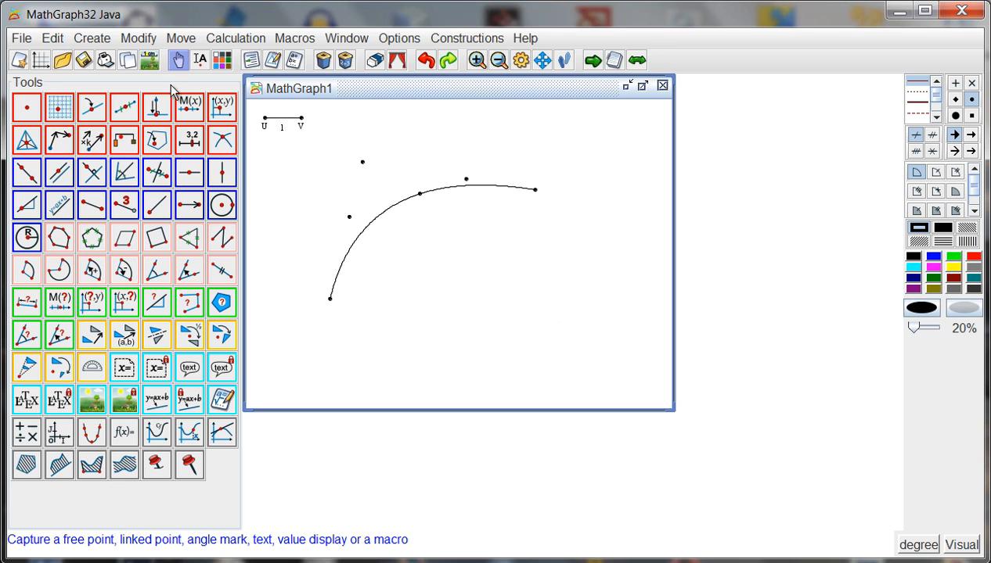
Step: Create a new figure and place six free points in a rough clockwise ring, from middle left over the top to lower middle
left_click(18, 61)
left_click(26, 108)
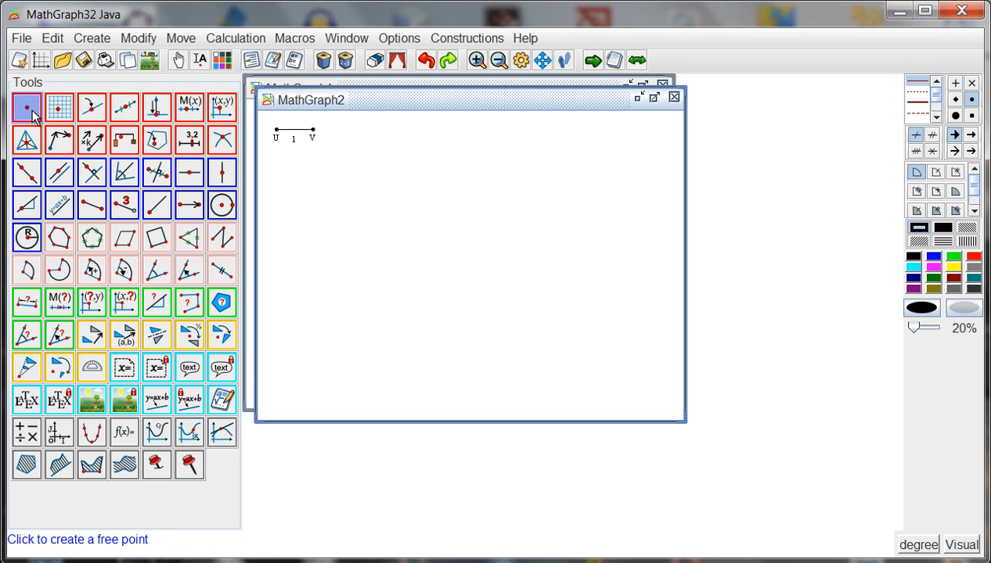
left_click(332, 294)
left_click(415, 182)
left_click(509, 201)
left_click(575, 256)
left_click(576, 357)
left_click(469, 376)
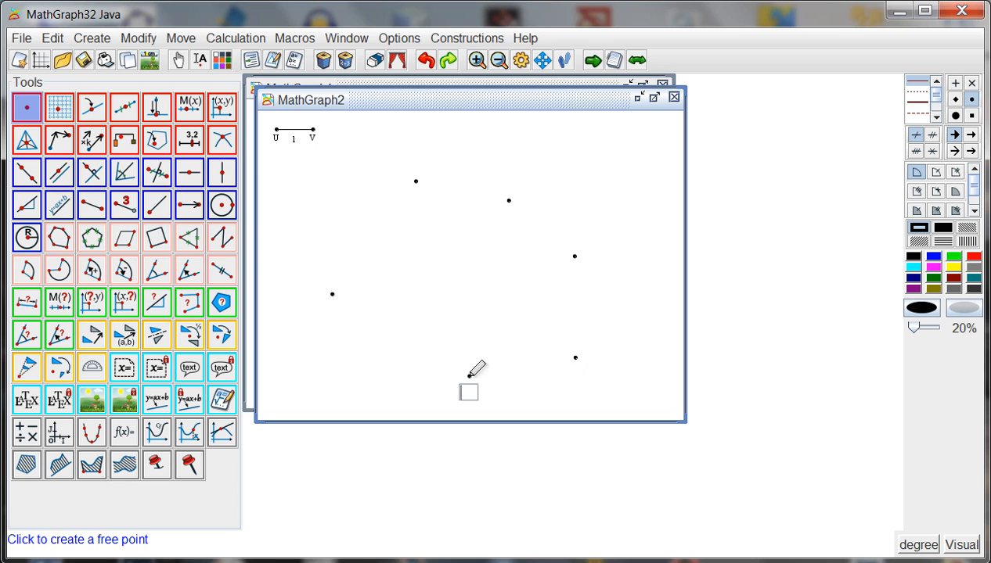
Step: Implement the construction from "Bezier curve.mgc" on the leftmost free point, the upper-middle point as control point, and the next point clockwise as ending point
left_click(450, 39)
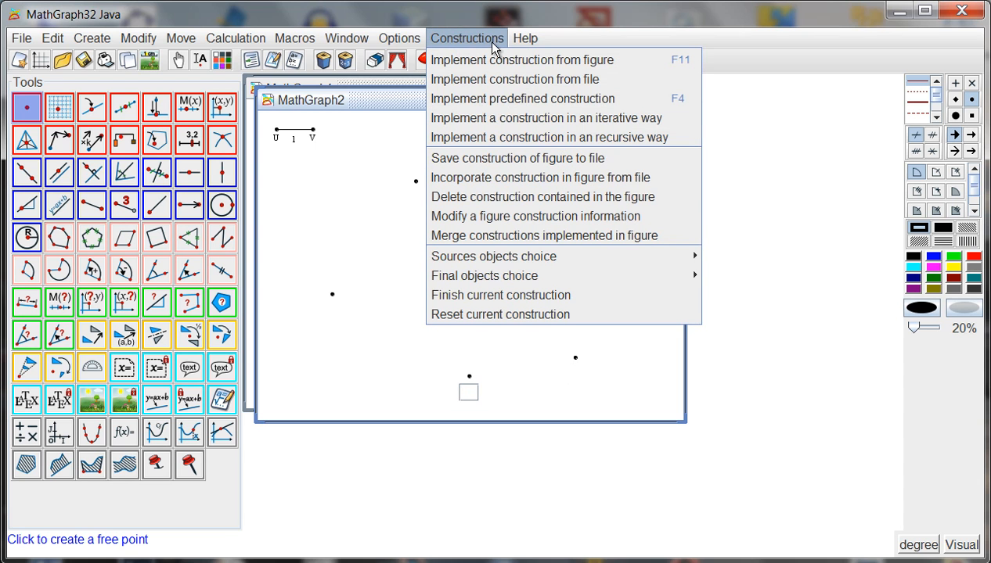
left_click(515, 80)
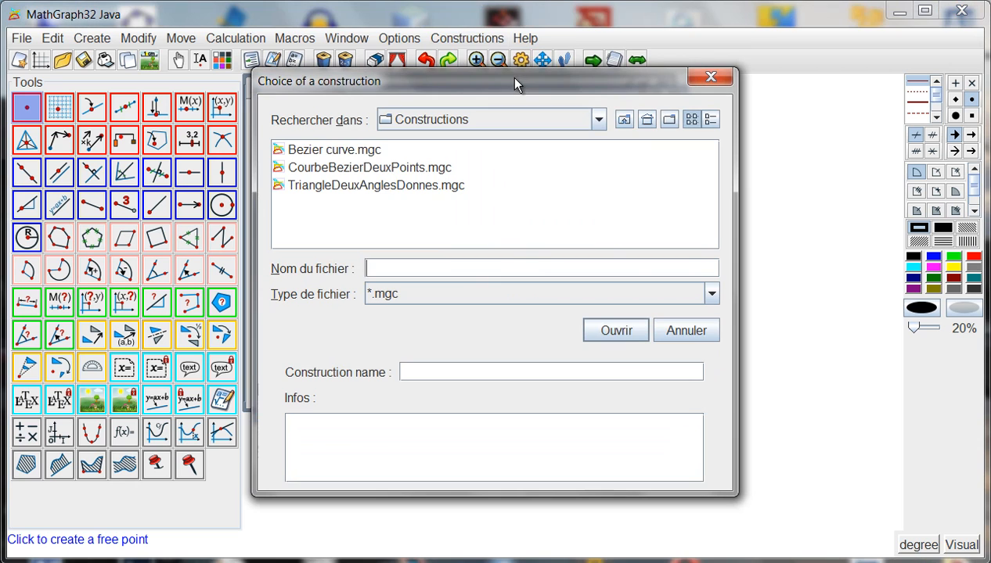
left_click(343, 149)
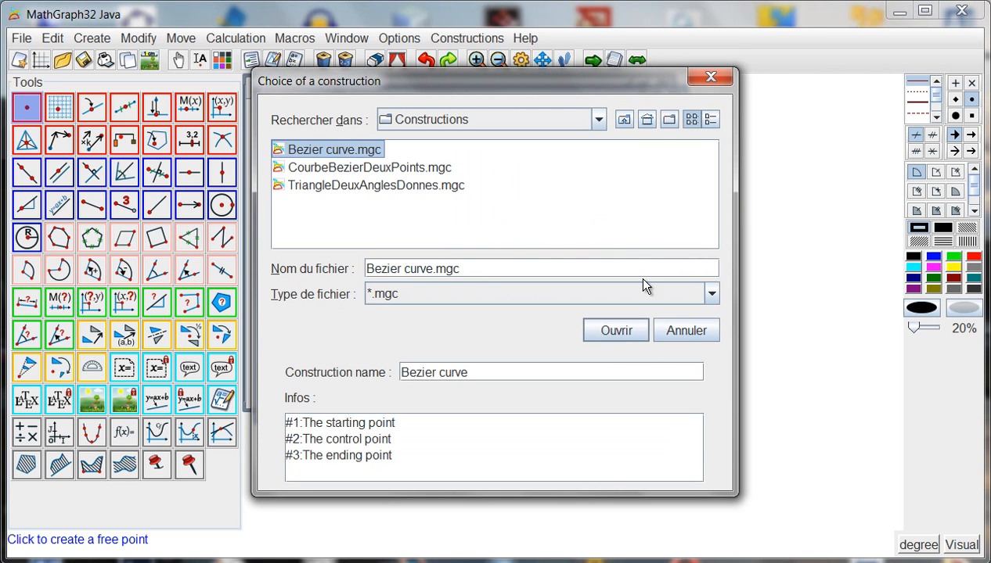
left_click(618, 330)
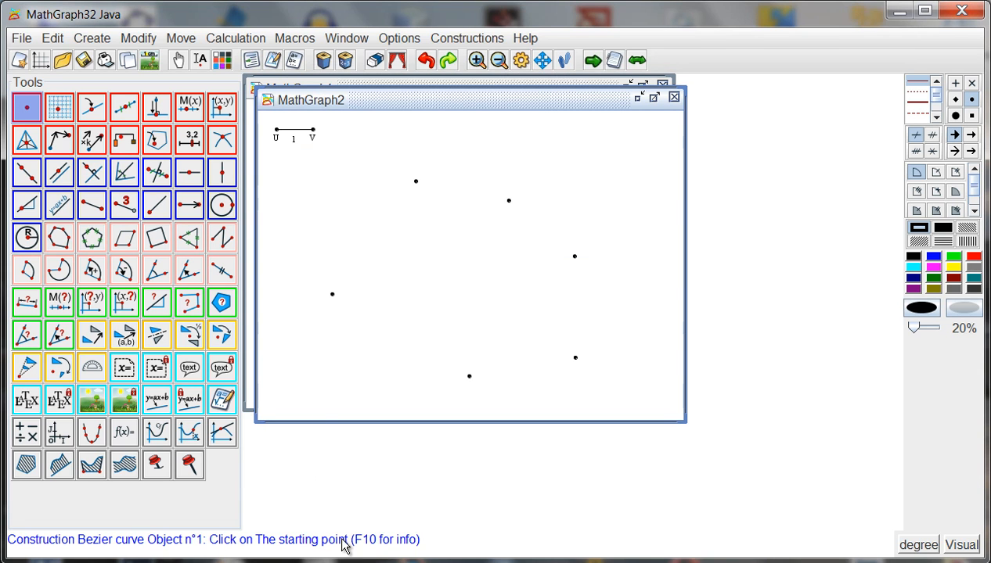
left_click(333, 295)
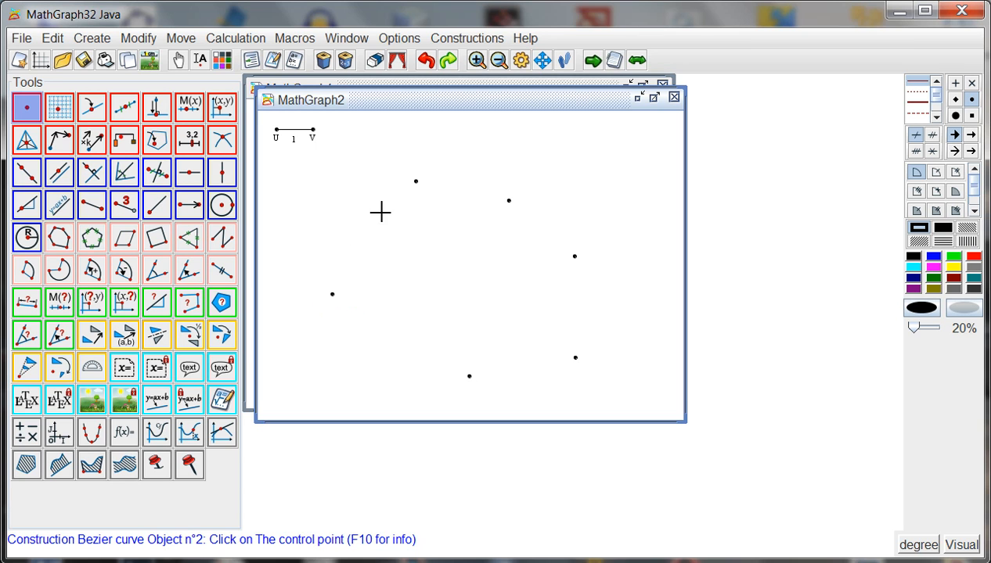
left_click(416, 183)
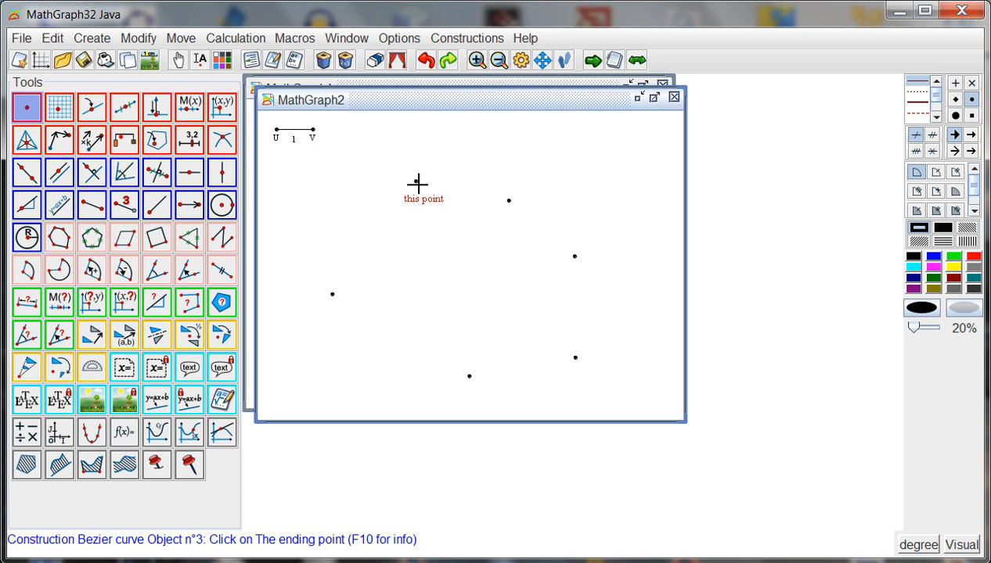
left_click(510, 201)
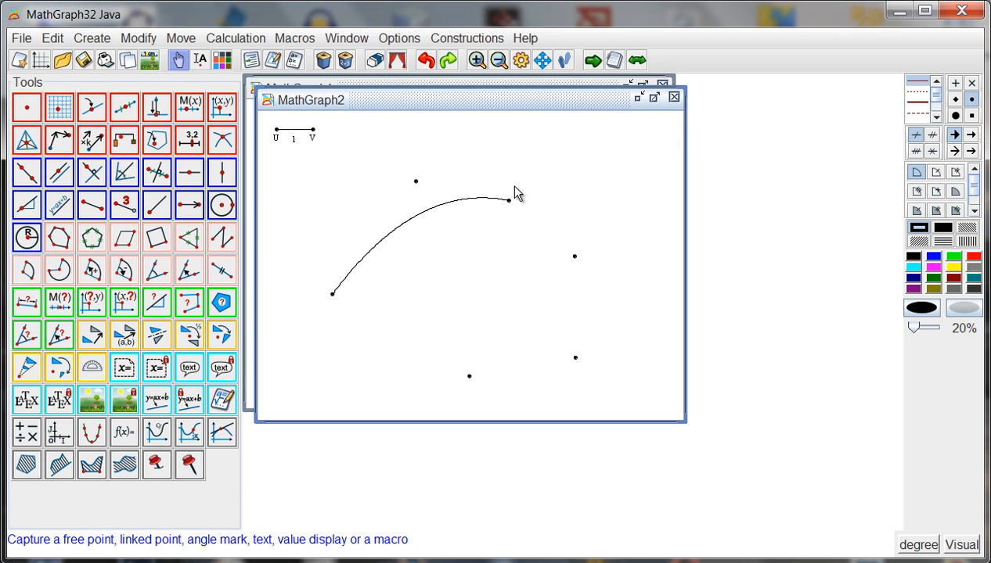
Step: Implement "Bezier curve.mgc" again on the remaining points: right point as start, lower-right point as control and lower-middle point as end
left_click(452, 40)
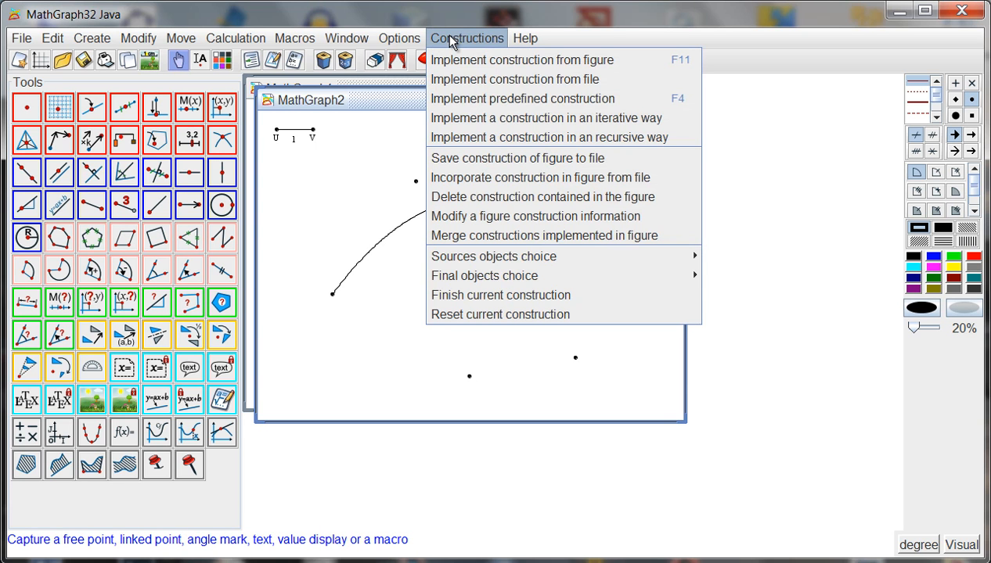
left_click(483, 80)
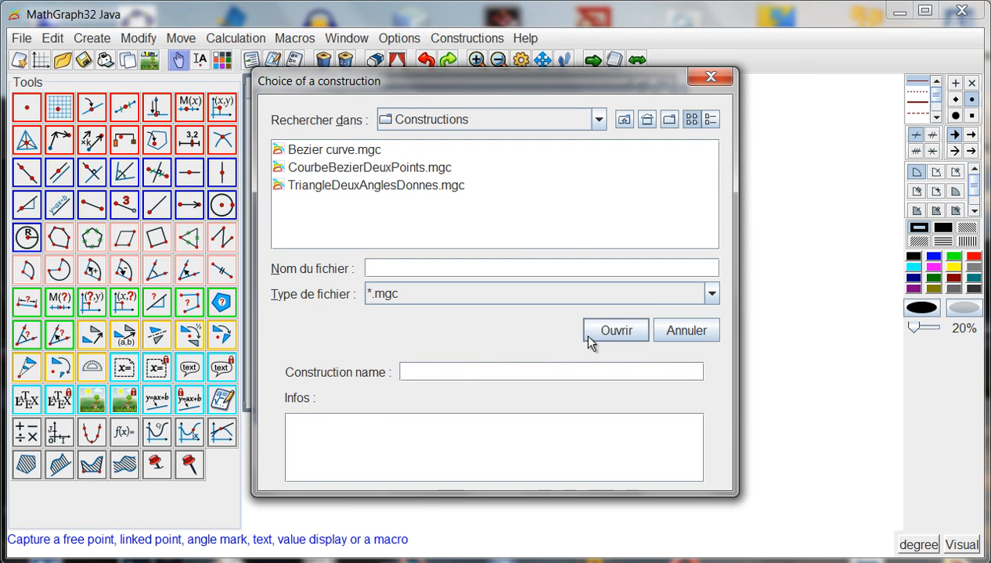
left_click(326, 146)
left_click(615, 331)
left_click(576, 257)
left_click(576, 357)
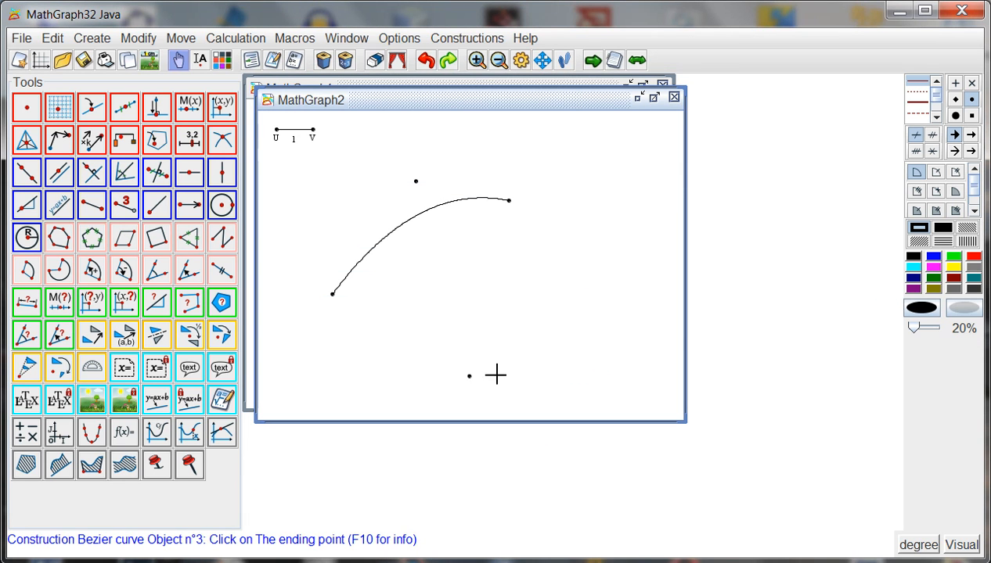
left_click(469, 376)
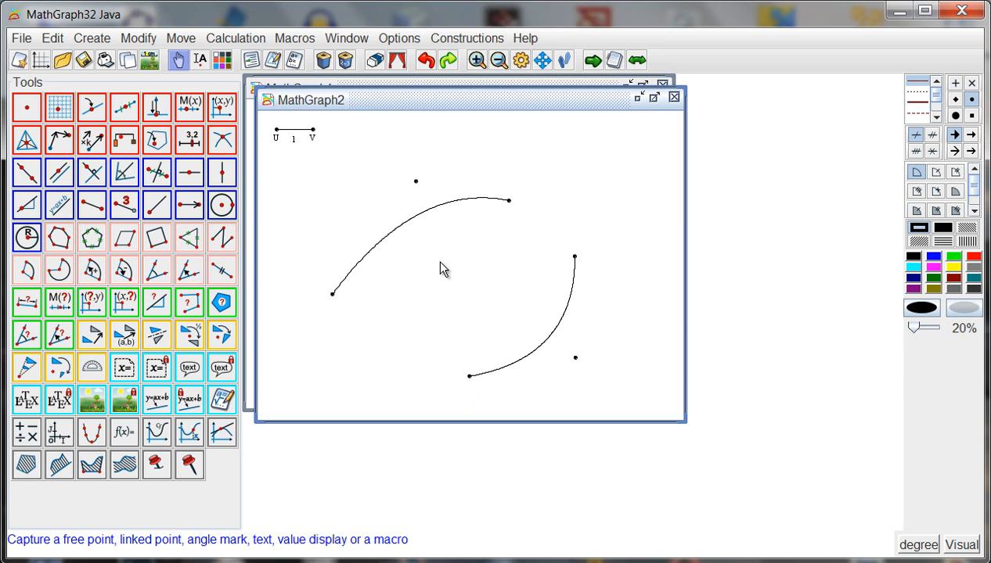
Step: Examine both Bezier curve implementations in the figure protocol with intermediary objects displayed
key("ctrl+h")
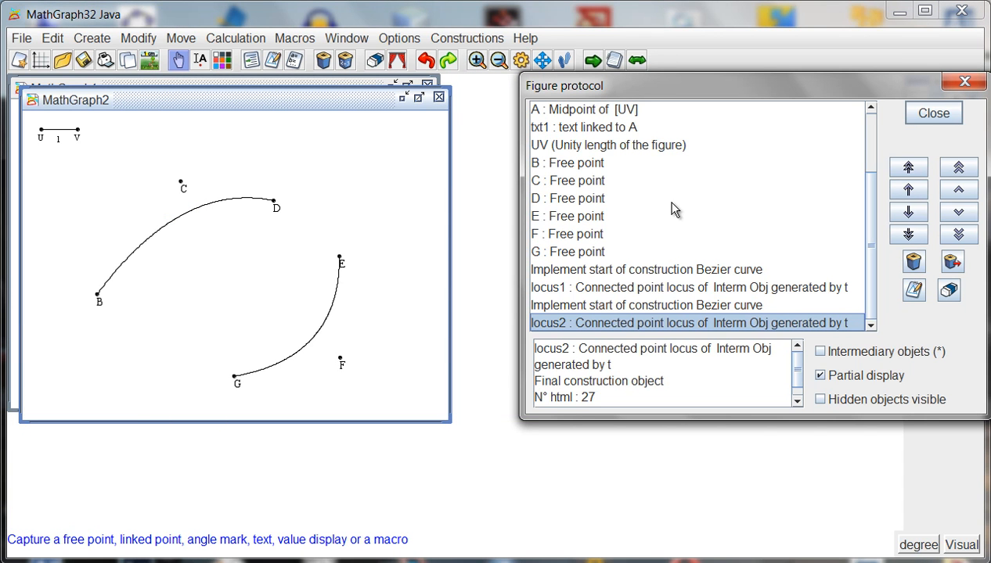
left_click(693, 270)
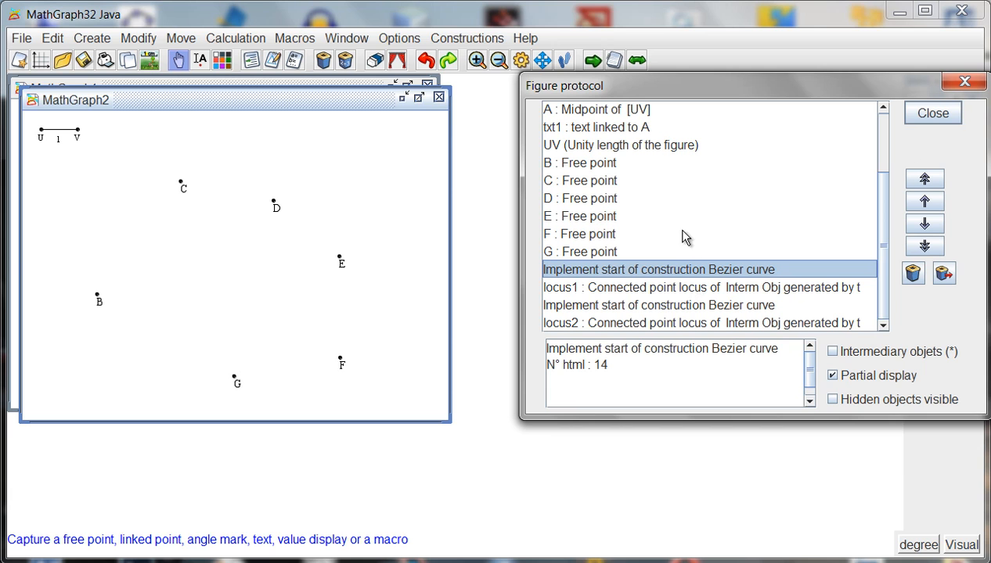
left_click(832, 352)
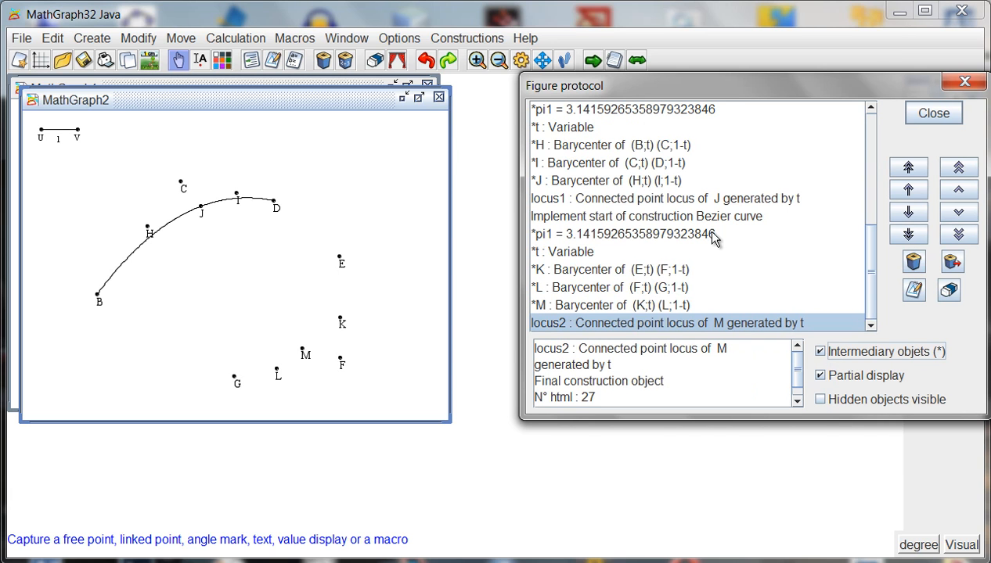
left_click(678, 235)
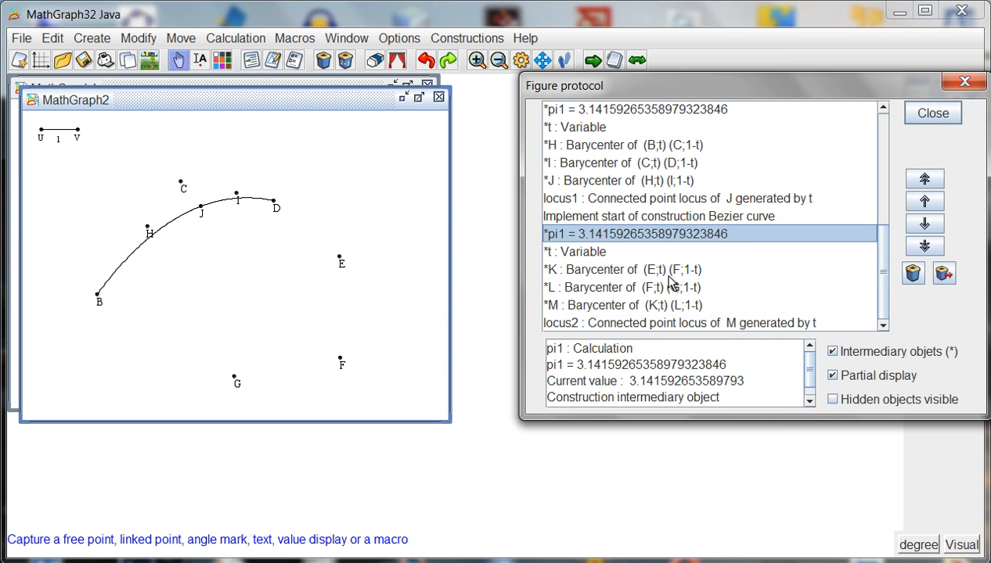
left_click(932, 115)
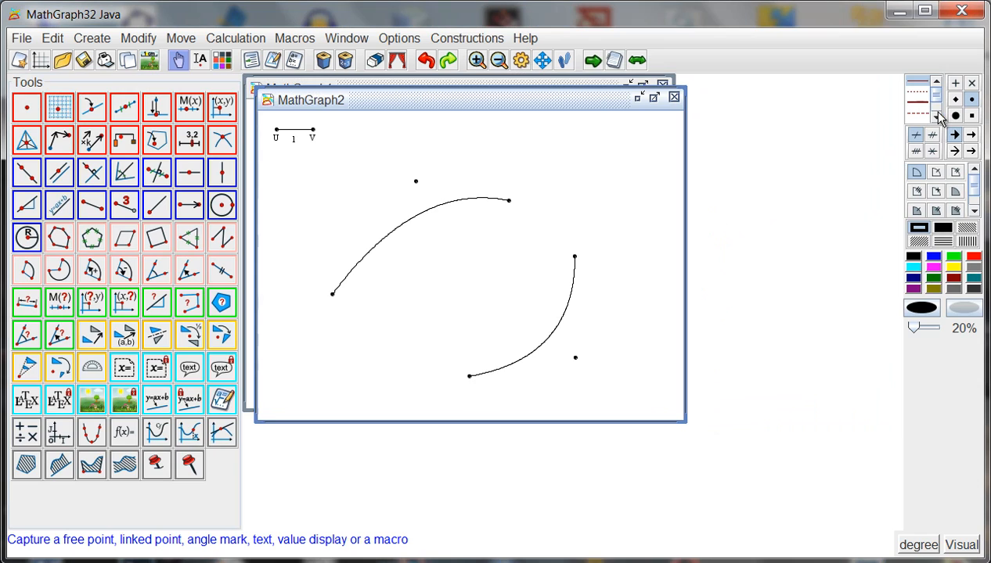
Step: Place two free points between and above the curves, and draw a circle centred on the right one through the other
left_click(26, 110)
left_click(568, 203)
left_click(517, 159)
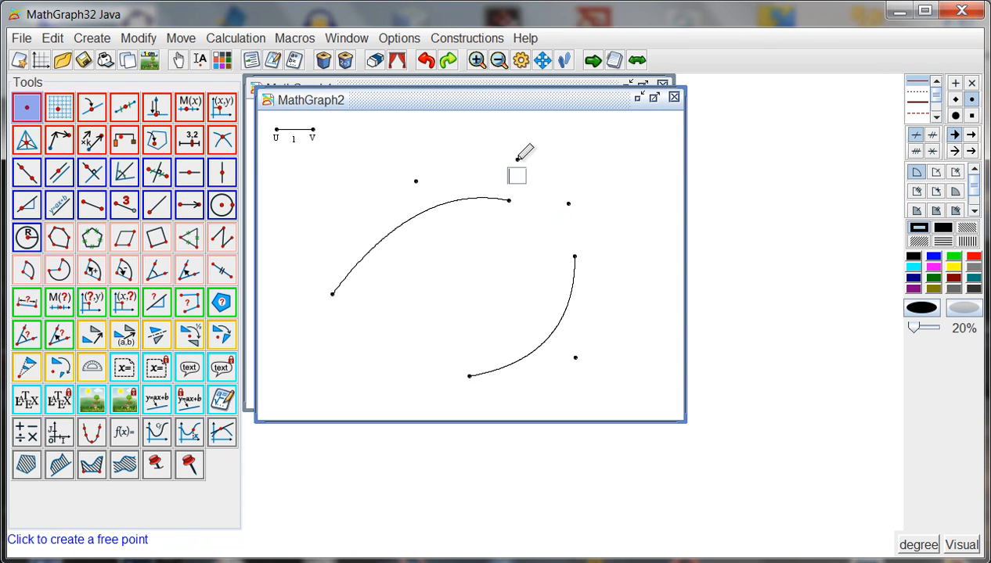
left_click(221, 205)
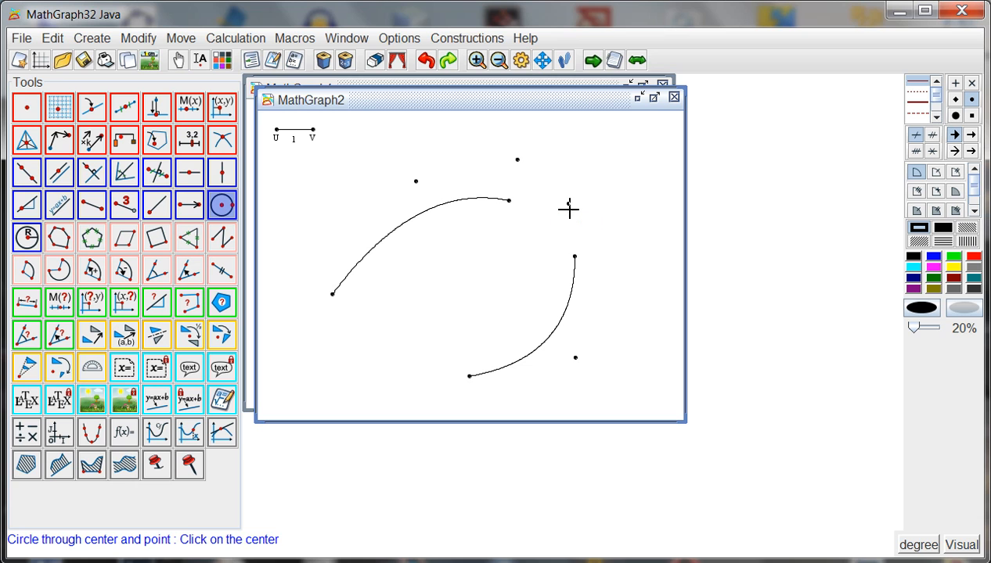
left_click(568, 204)
left_click(517, 159)
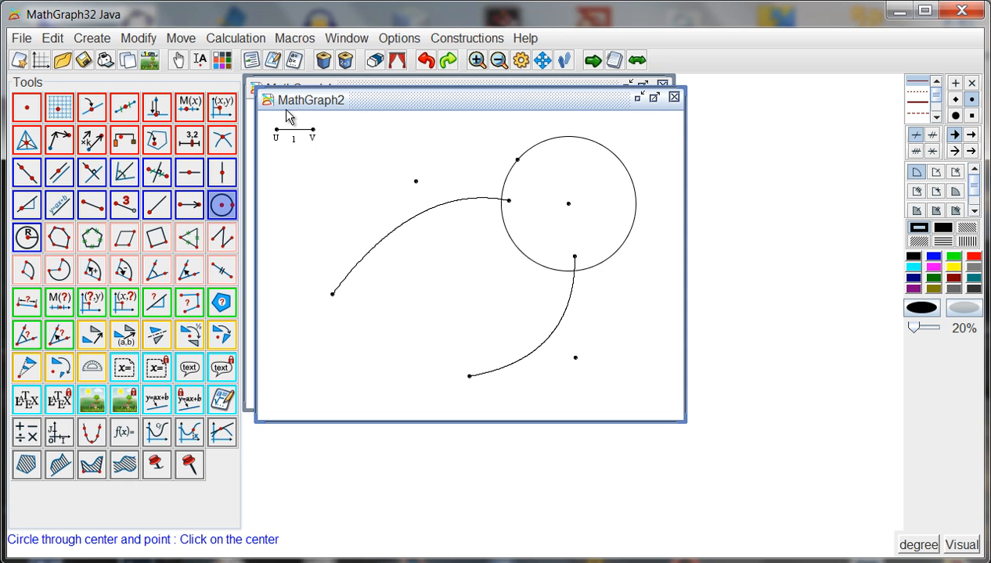
Step: Link the right end point of the upper Bezier curve to the circle, placing it on the circle's upper-left arc
left_click(138, 38)
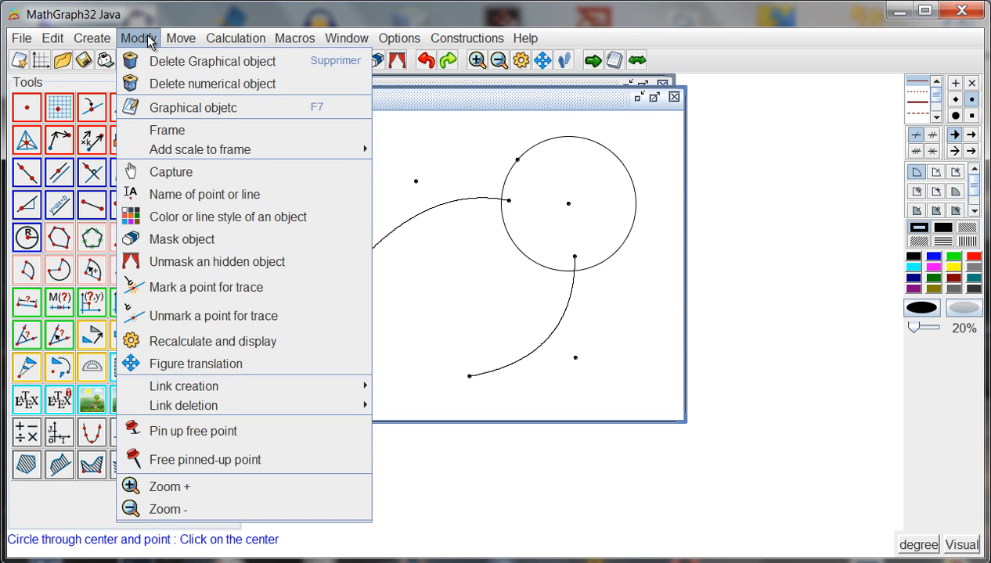
mouse_move(254, 386)
left_click(397, 388)
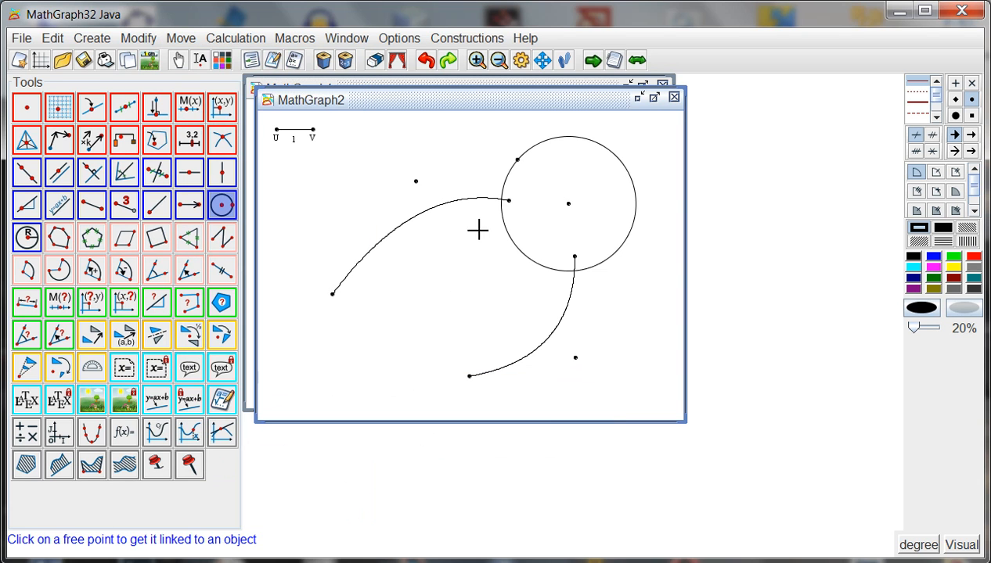
left_click(508, 202)
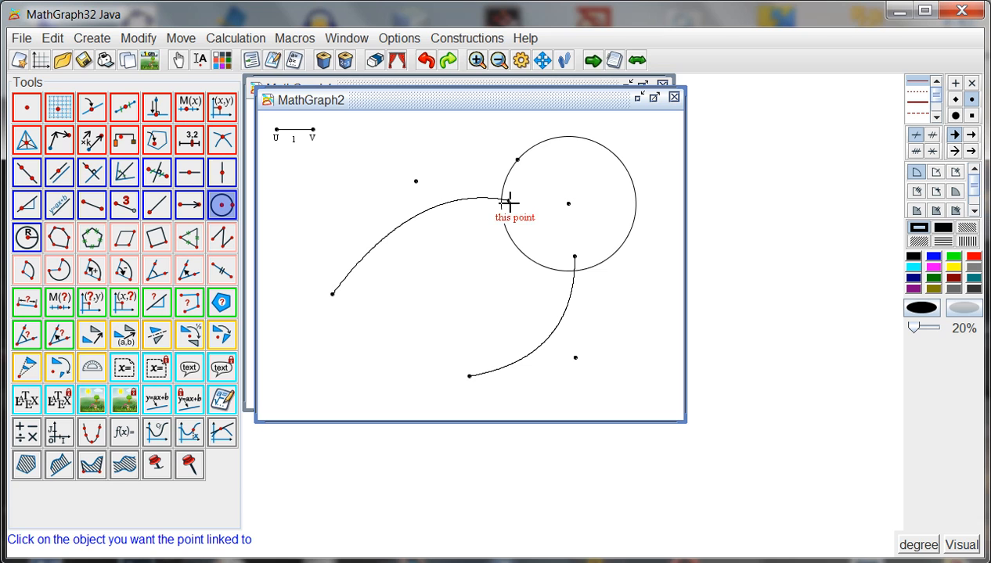
left_click(543, 145)
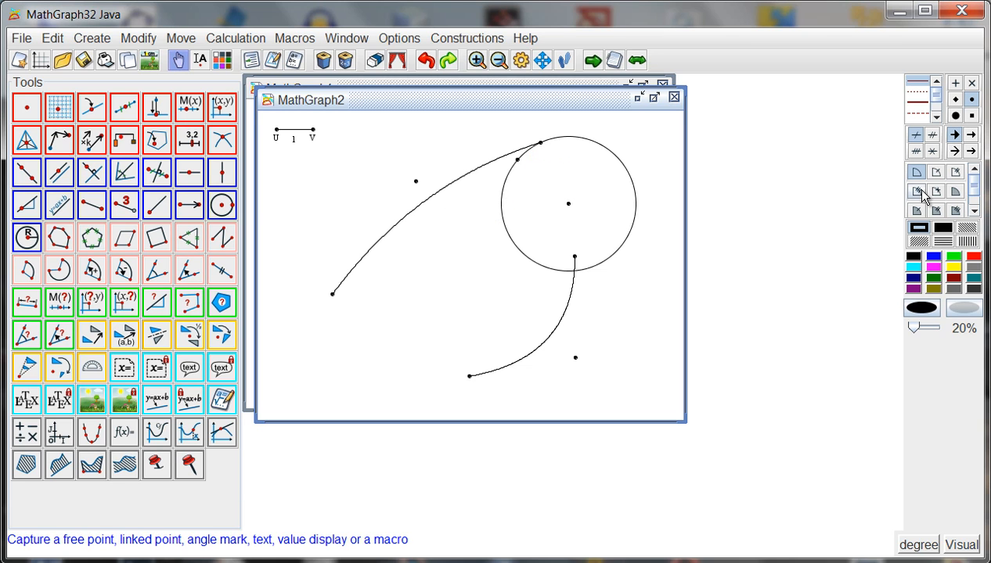
Step: Generate a blue object locus of the upper Bezier curve from its circle-linked end point with 100 positions, and move the curve's start point slightly right
left_click(934, 258)
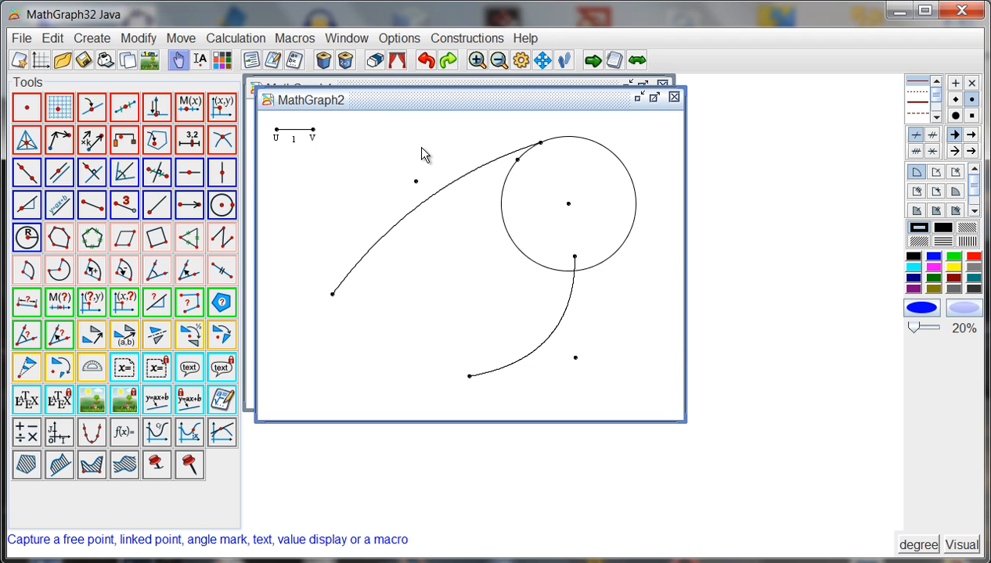
left_click(98, 40)
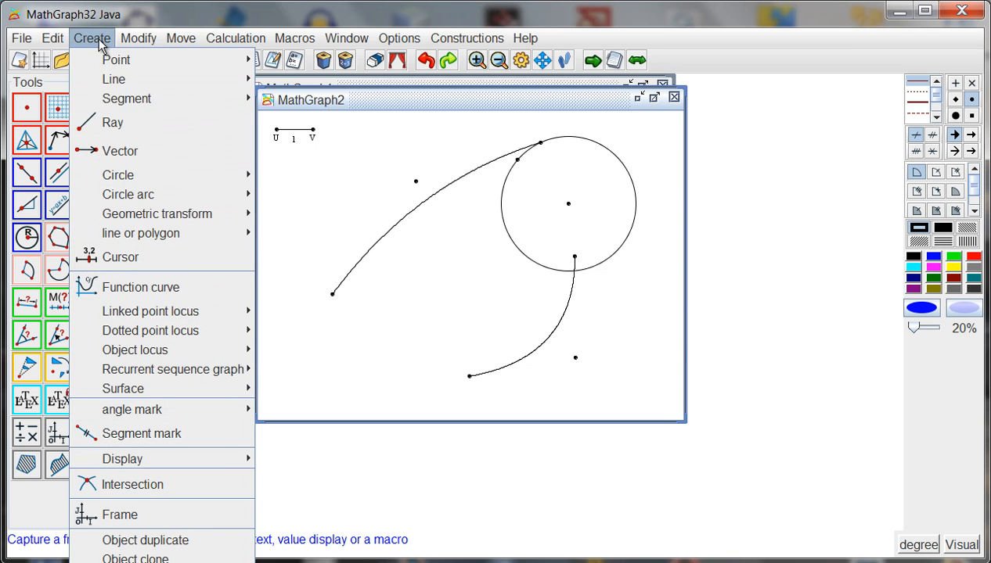
mouse_move(189, 352)
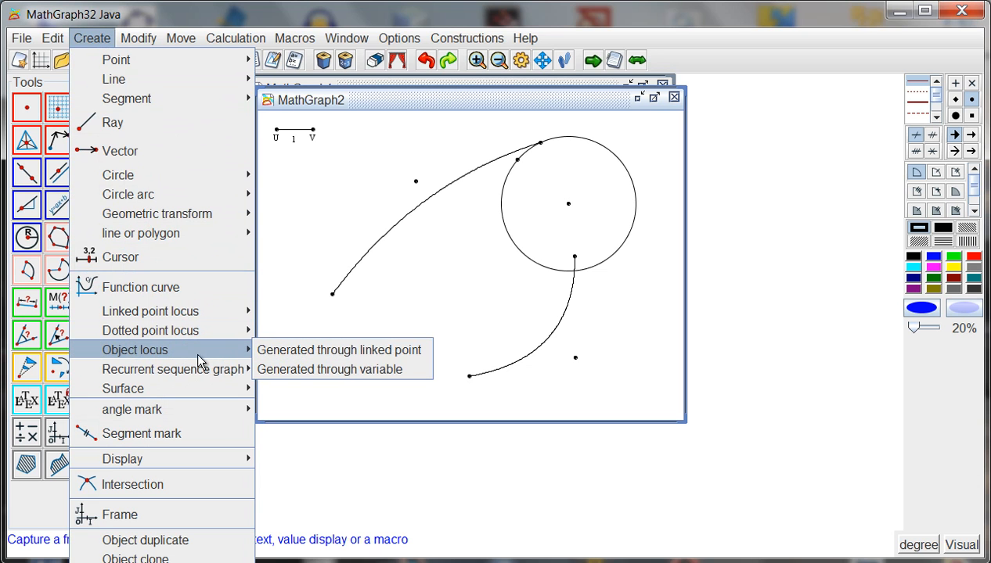
left_click(288, 353)
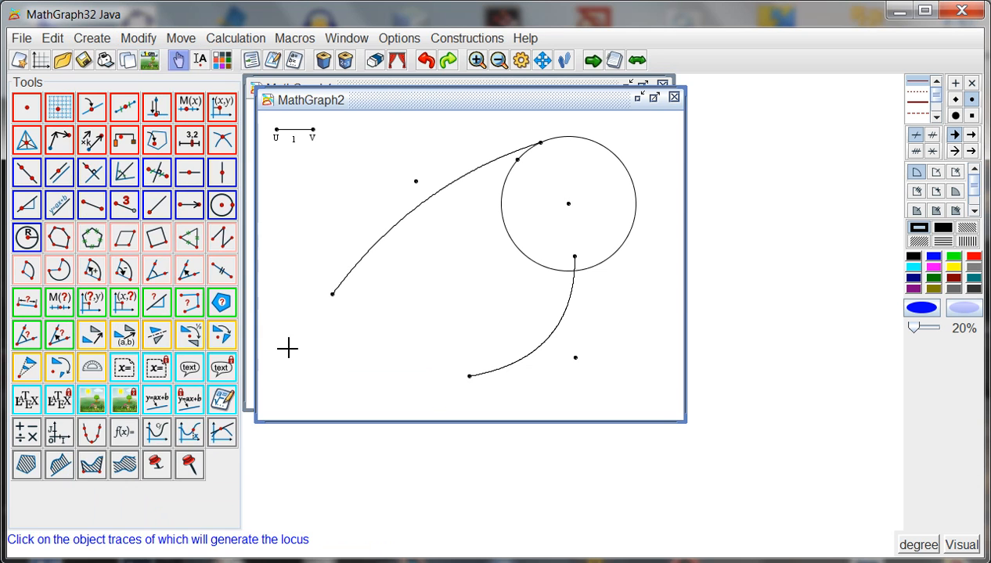
left_click(439, 190)
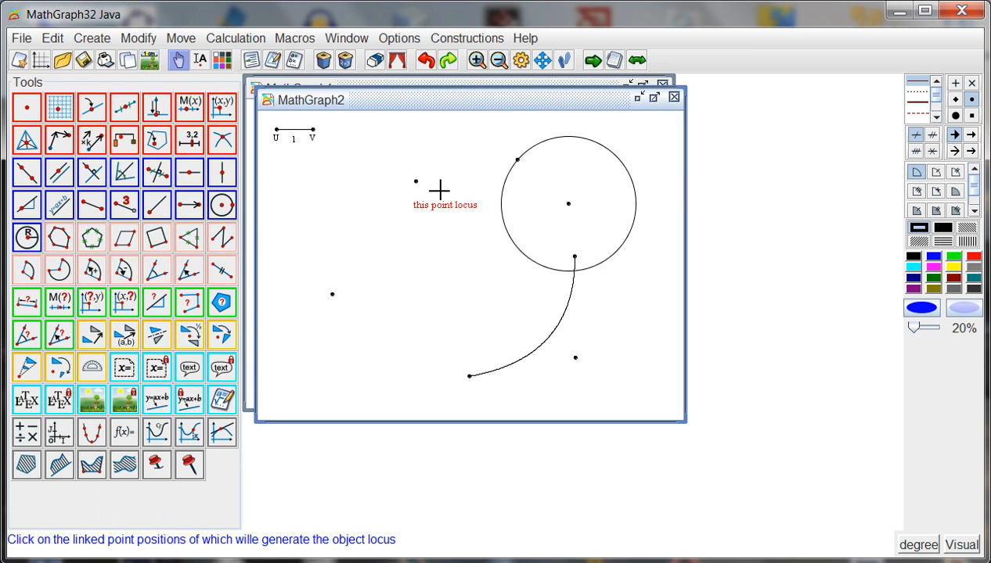
left_click(541, 144)
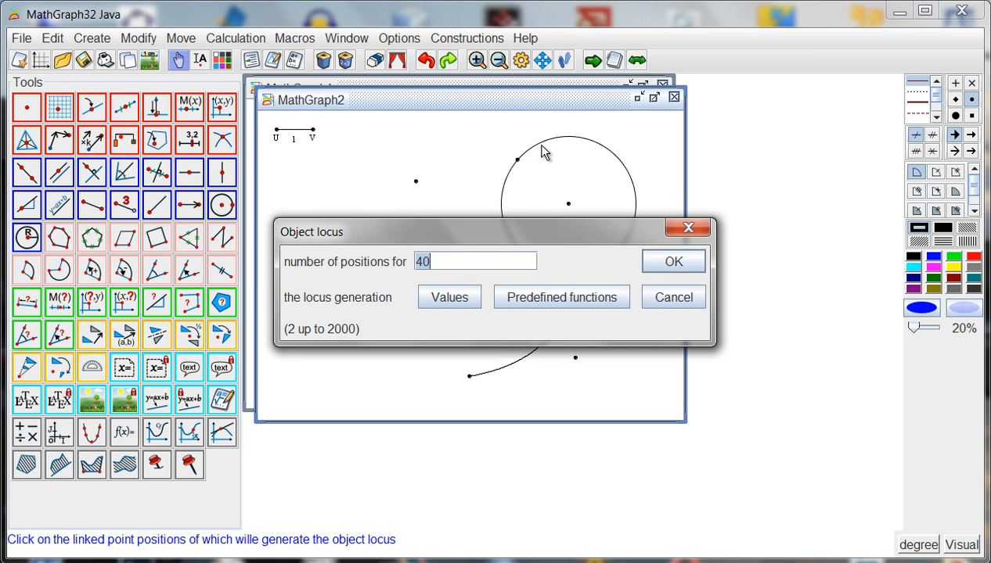
type("100")
key("Return")
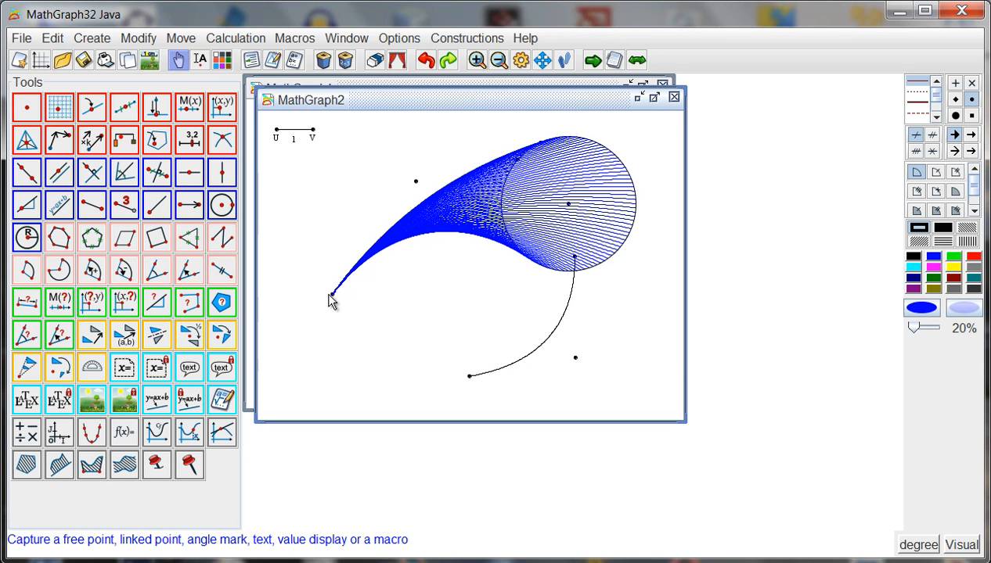
left_click_drag(335, 302, 360, 303)
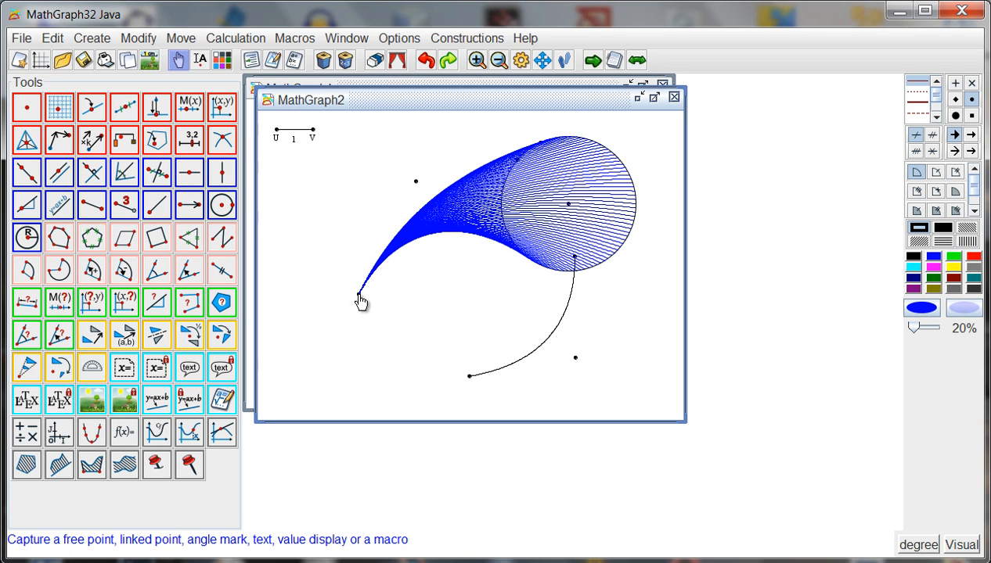